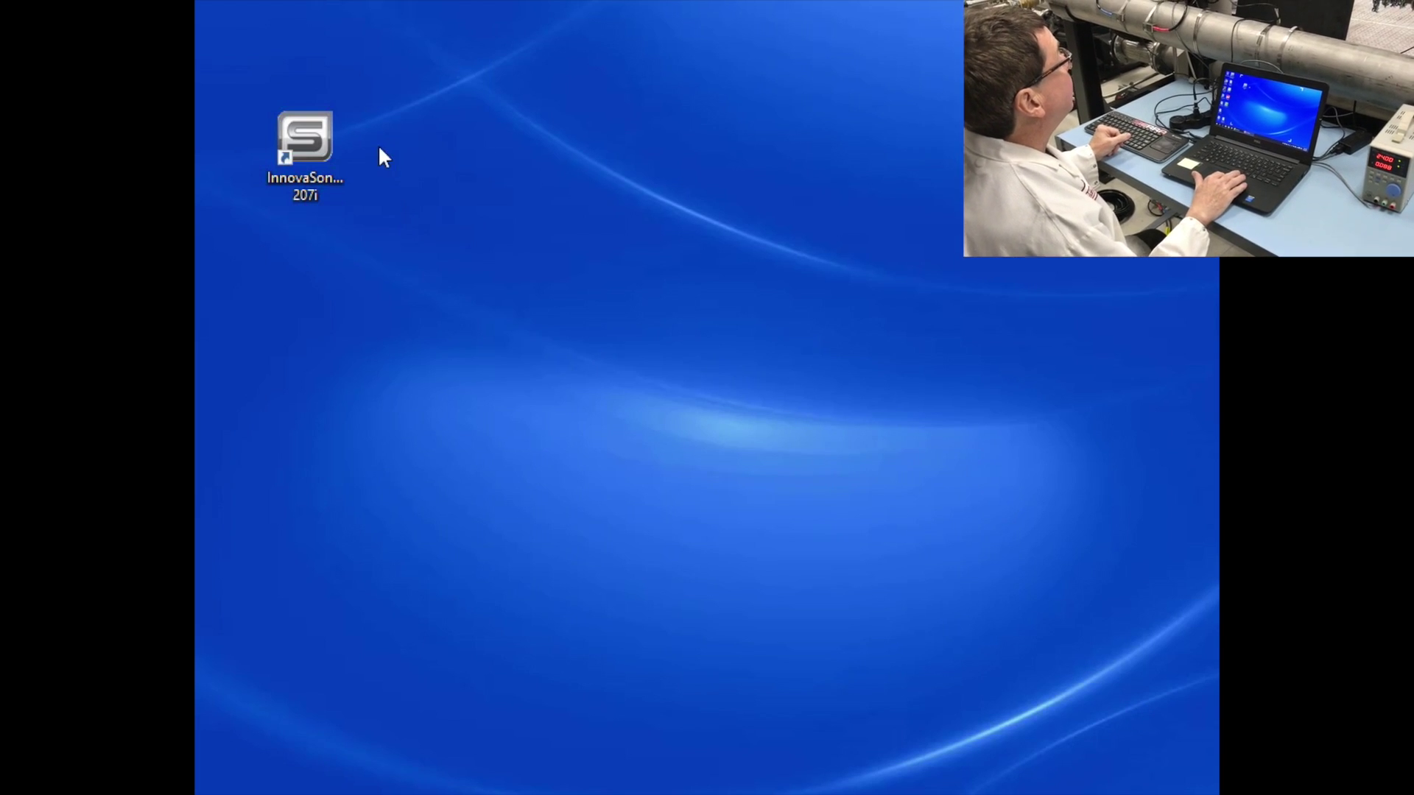
# Launch the InnovaSonic 207i portal and connect to the meter on COM5 at 38400 baud
pyautogui.doubleClick(324, 174)
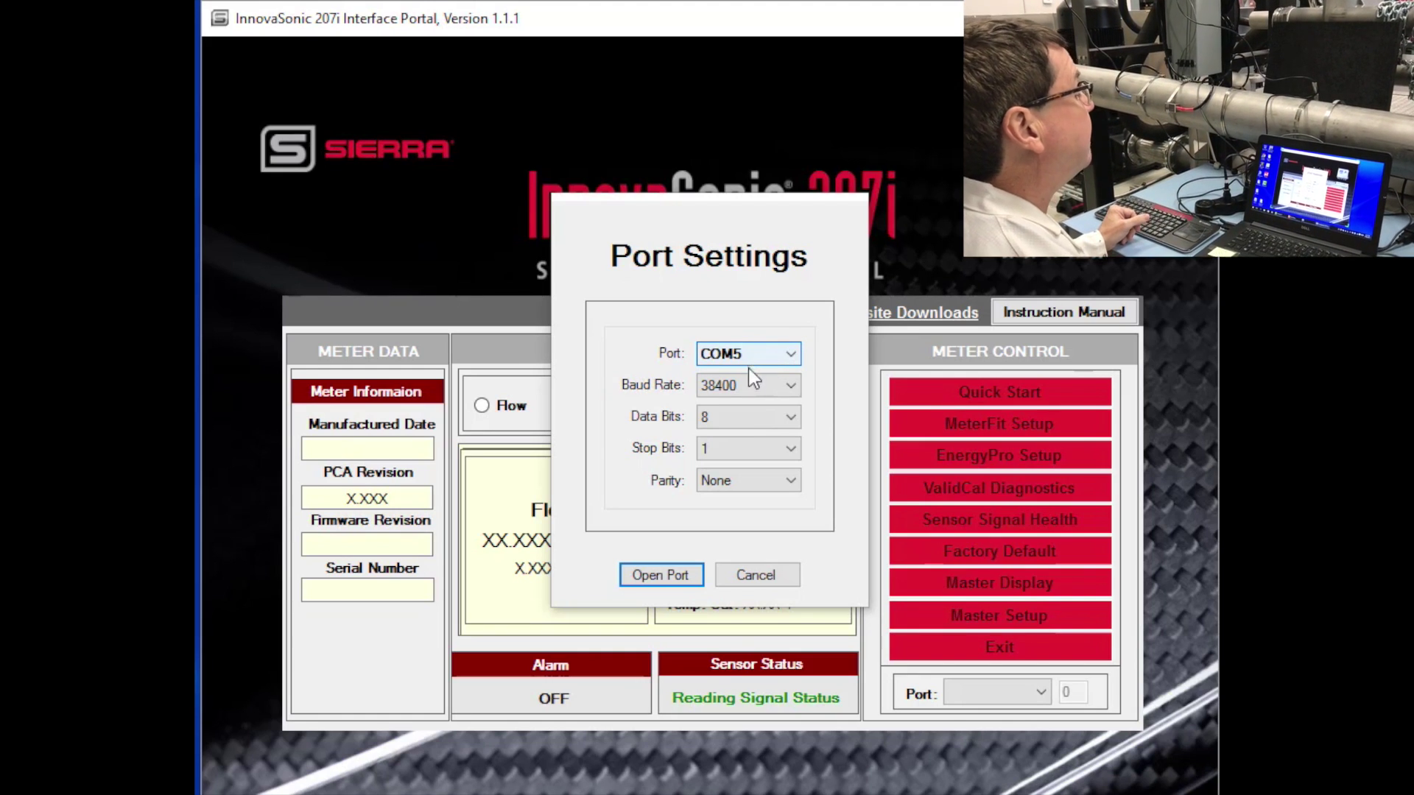
pyautogui.click(662, 573)
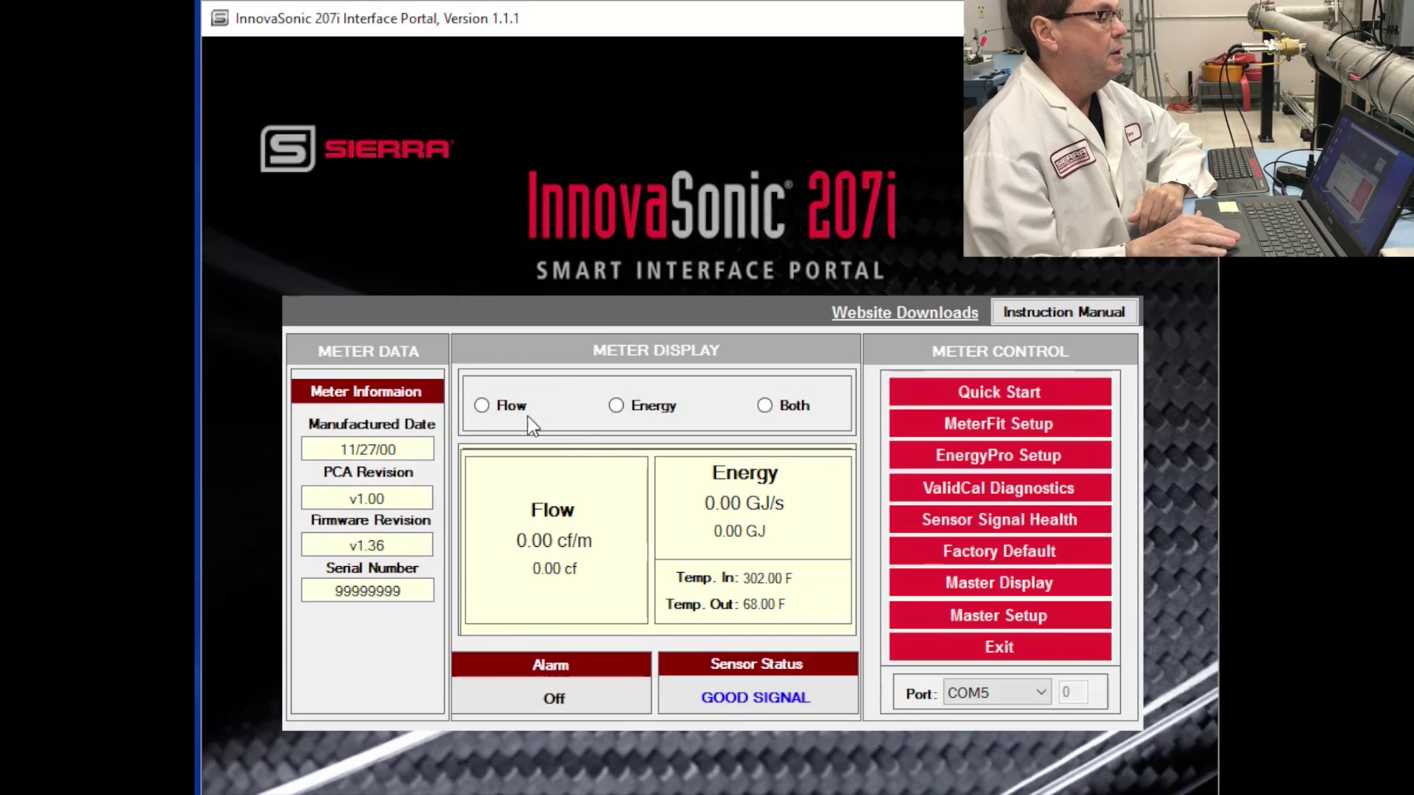
# Preview the Flow-only and Energy-only displays, then set the meter display to Both
pyautogui.click(478, 405)
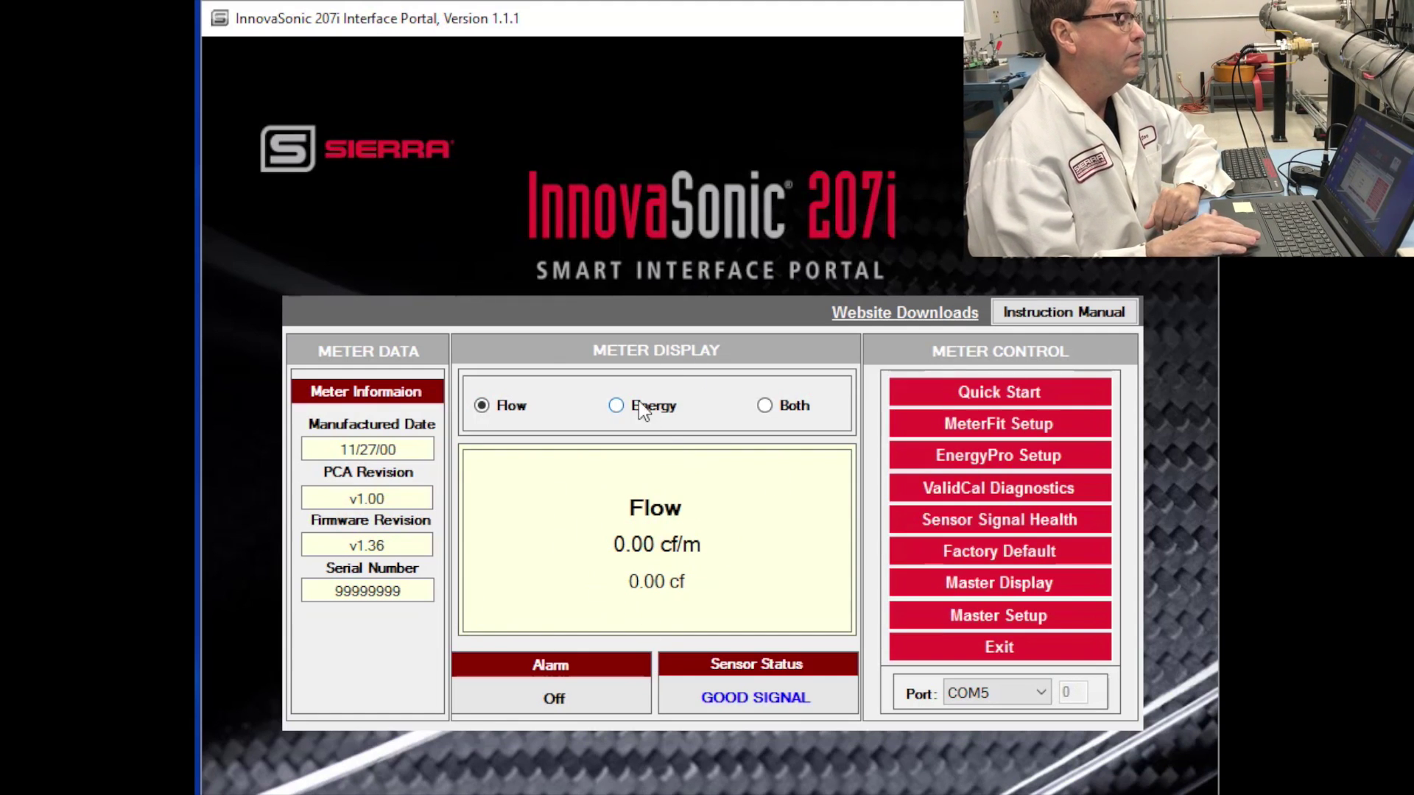
pyautogui.click(617, 406)
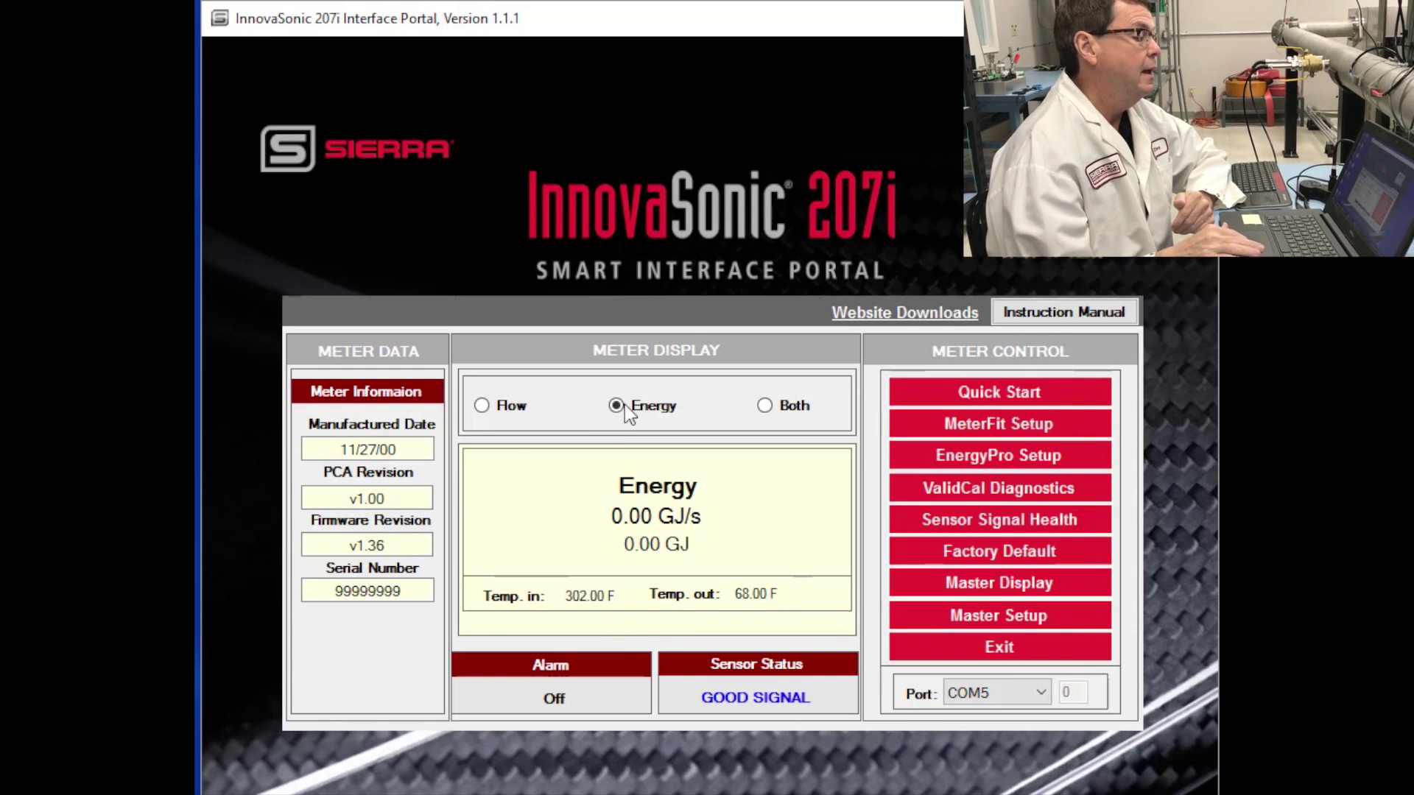
pyautogui.click(770, 409)
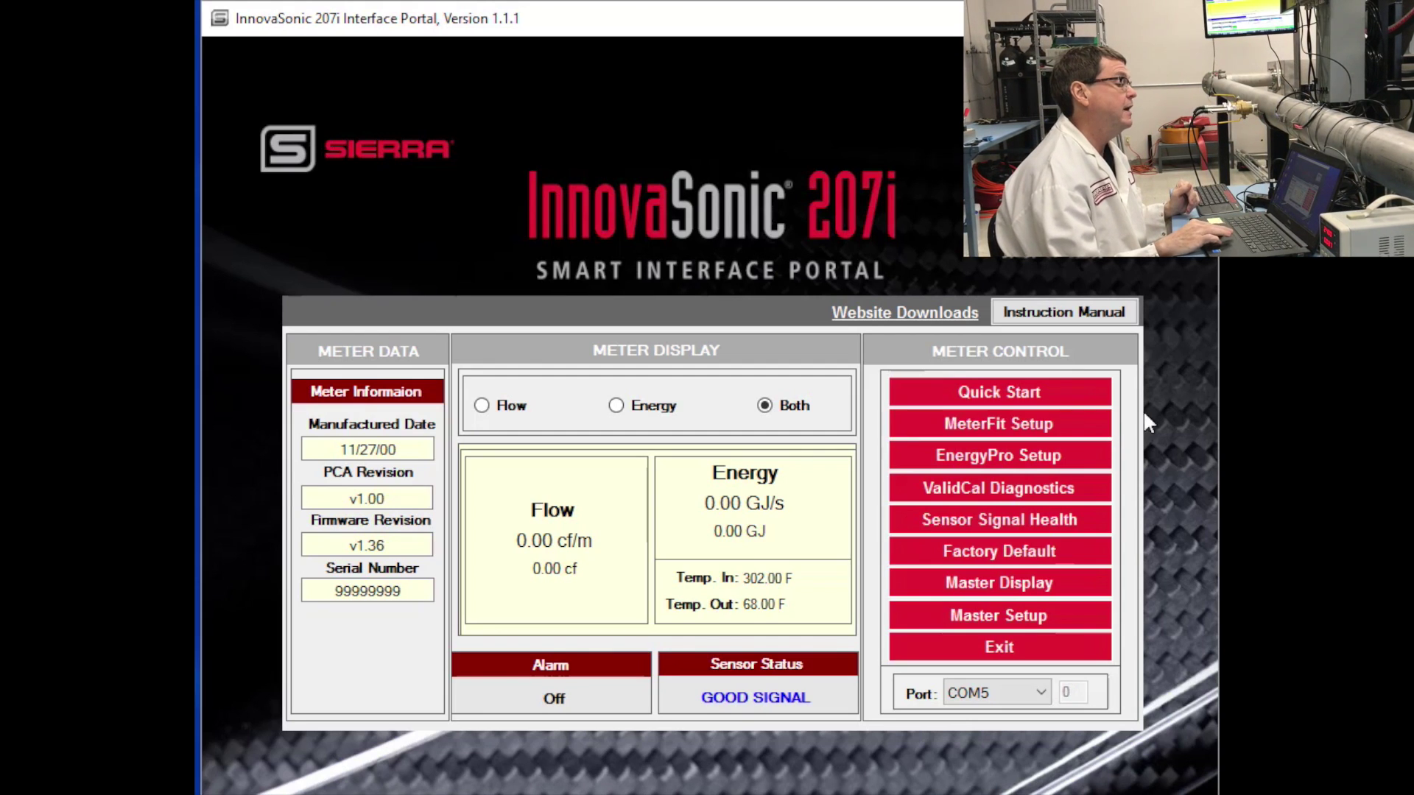
# Start Quick Start in English units with a 6.654 in pipe diameter and 0.250 in wall
pyautogui.click(1045, 399)
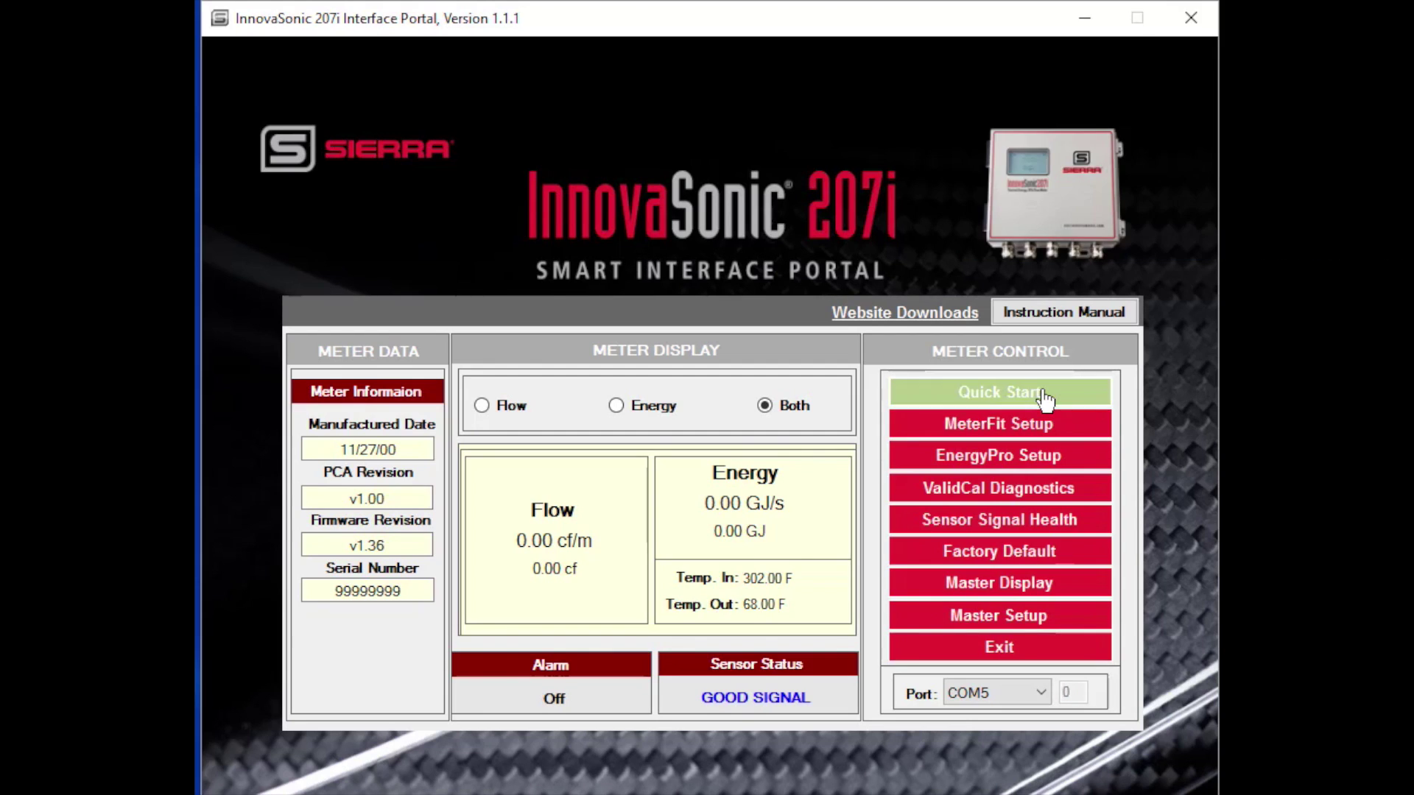
pyautogui.click(655, 366)
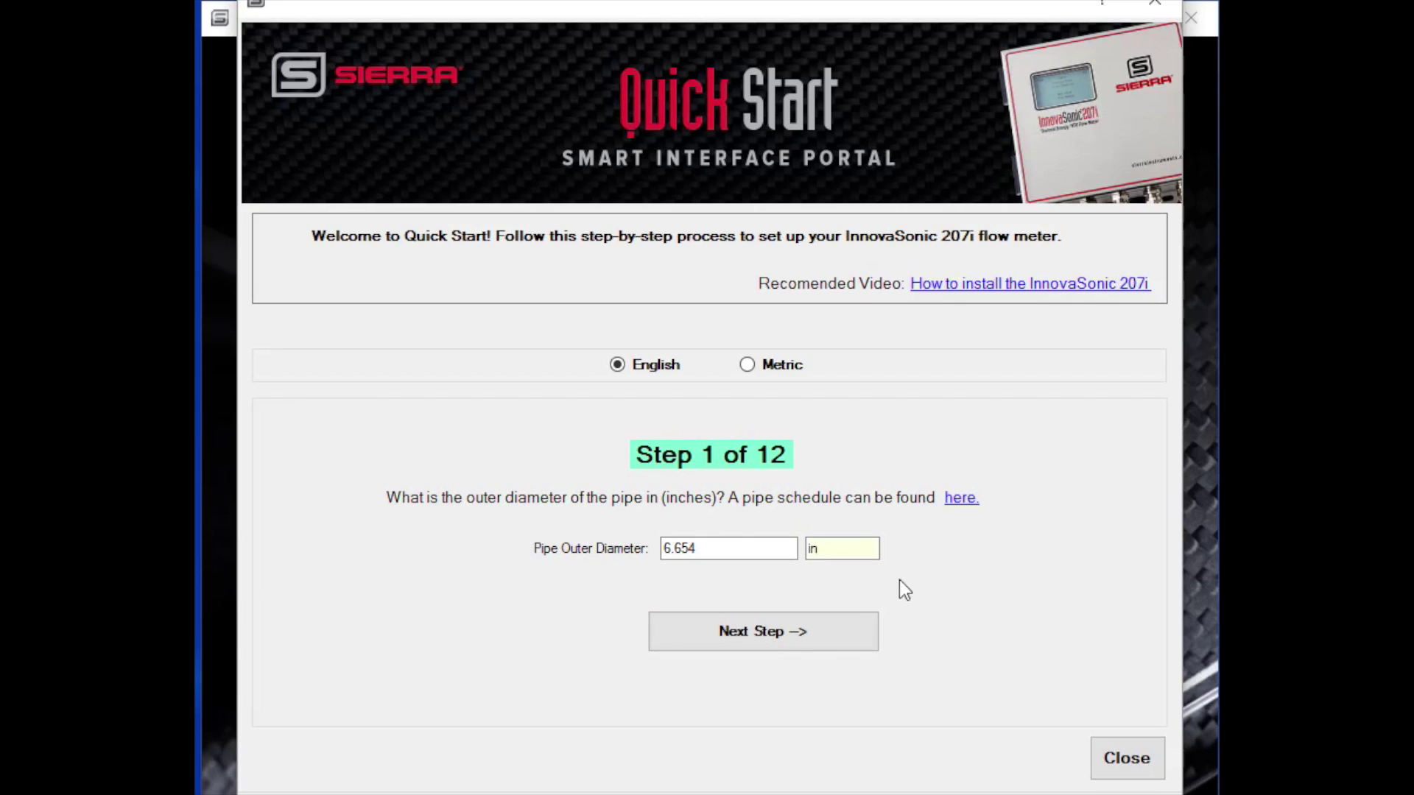
pyautogui.click(838, 635)
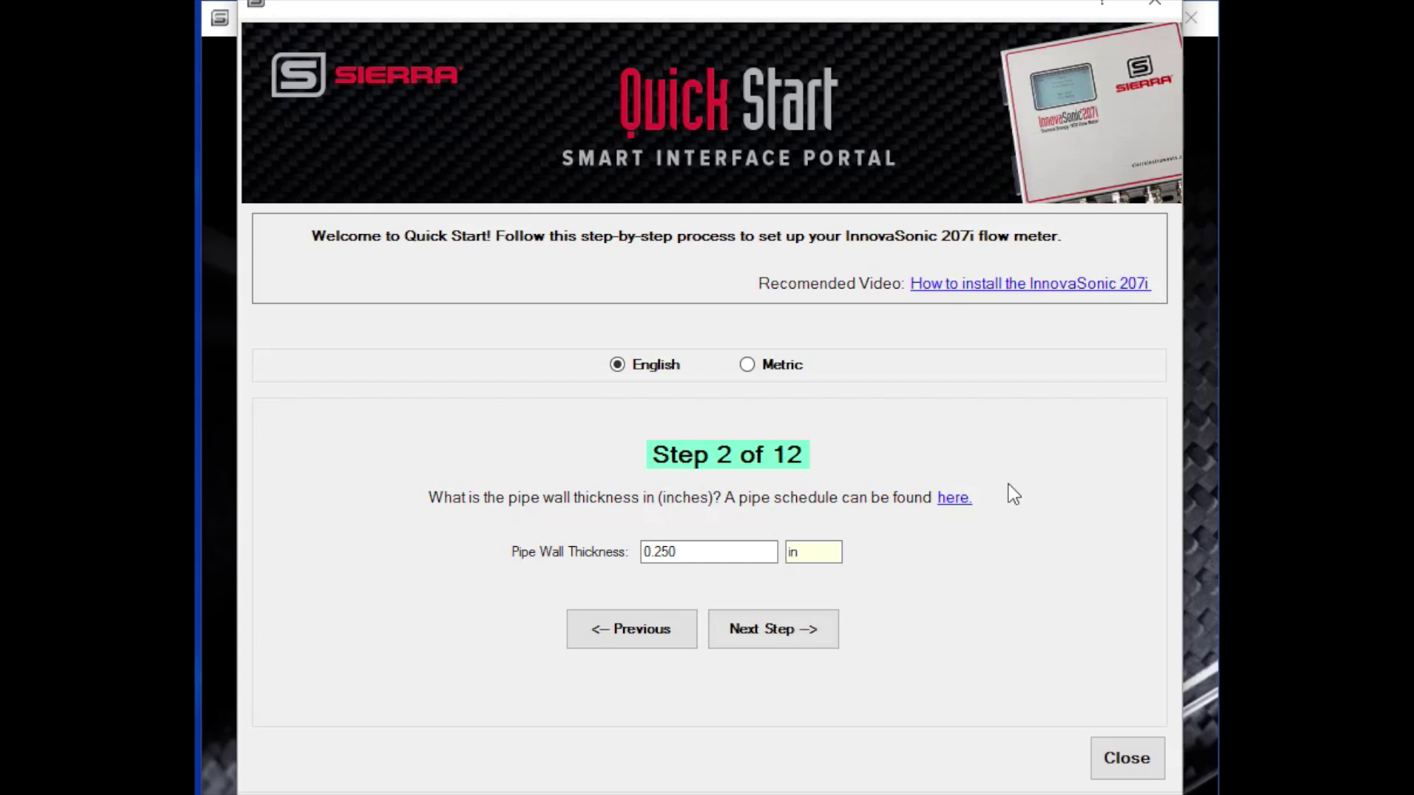
pyautogui.click(762, 639)
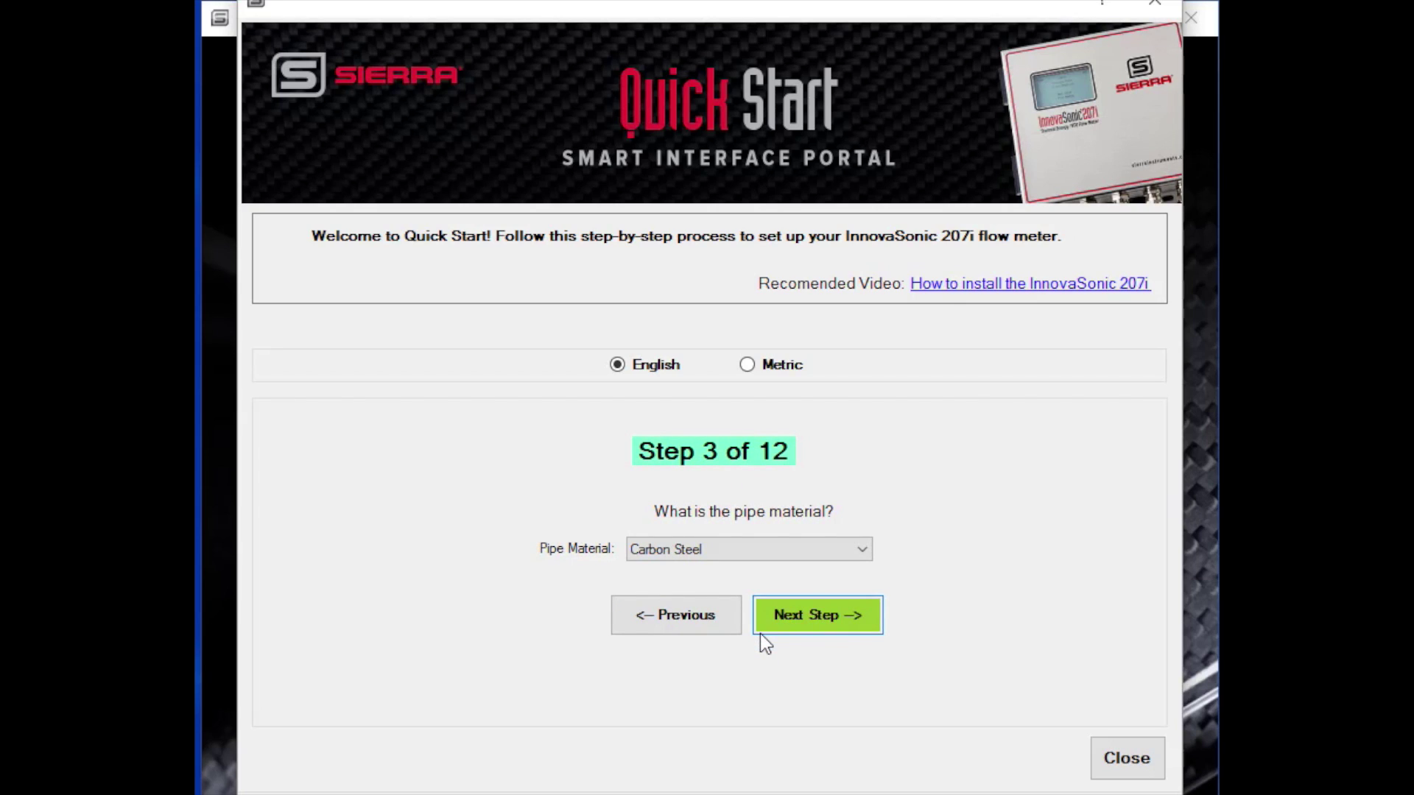
# Keep Carbon Steel as the pipe material and bring up the fluid types showing Water
pyautogui.click(851, 553)
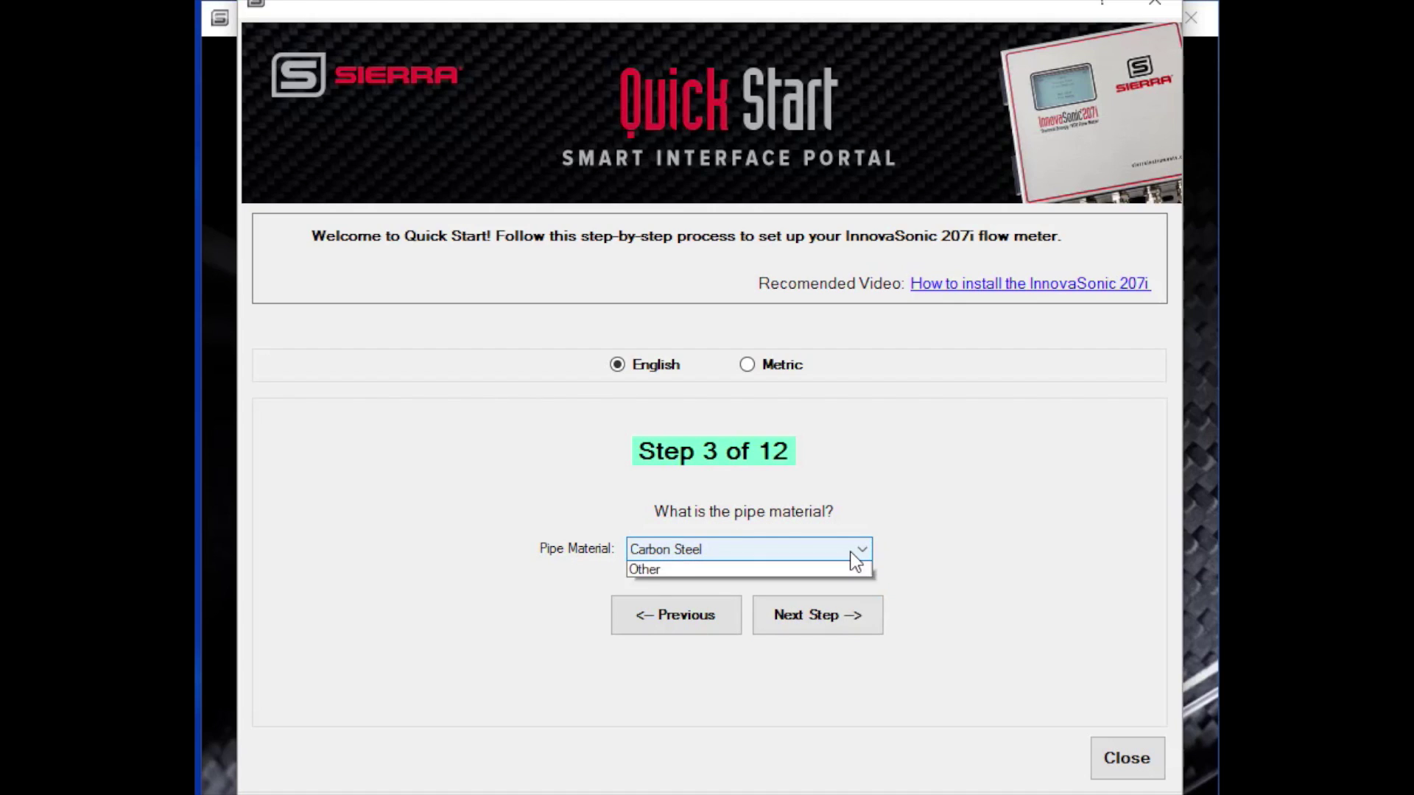
pyautogui.click(850, 551)
pyautogui.click(828, 641)
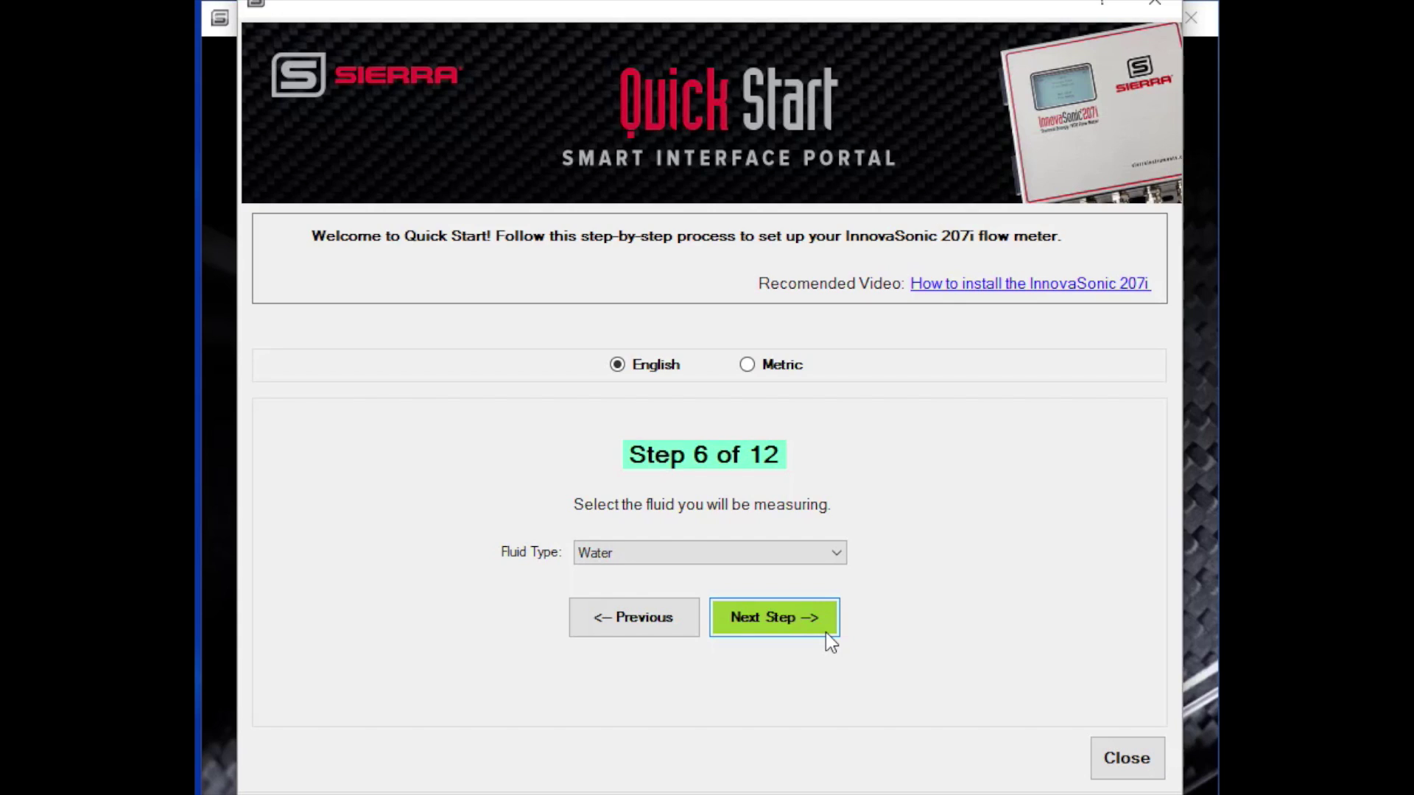
pyautogui.click(818, 559)
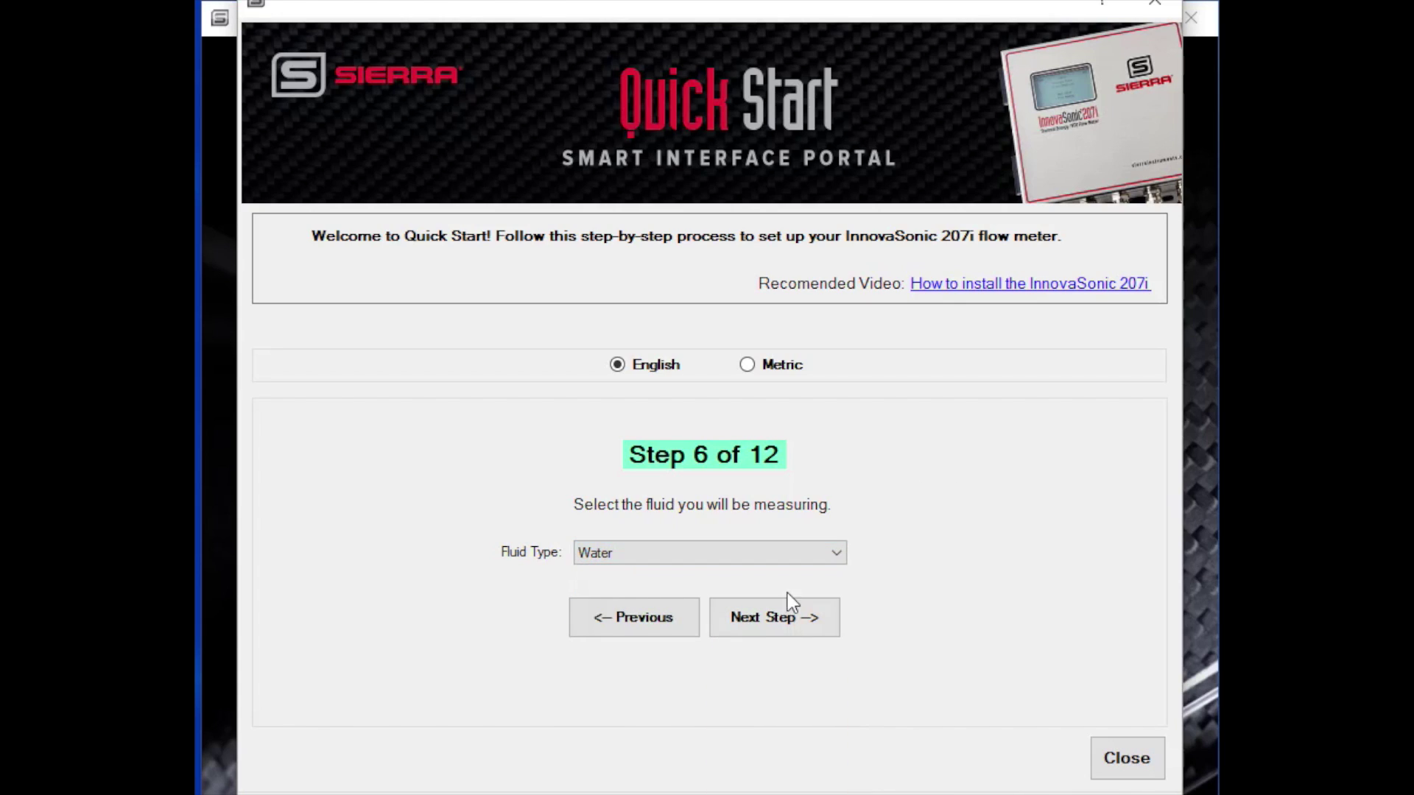
# Accept Water, 68.000 F fluid temperature and Standard transducers to reach Step 9 of 12
pyautogui.click(764, 635)
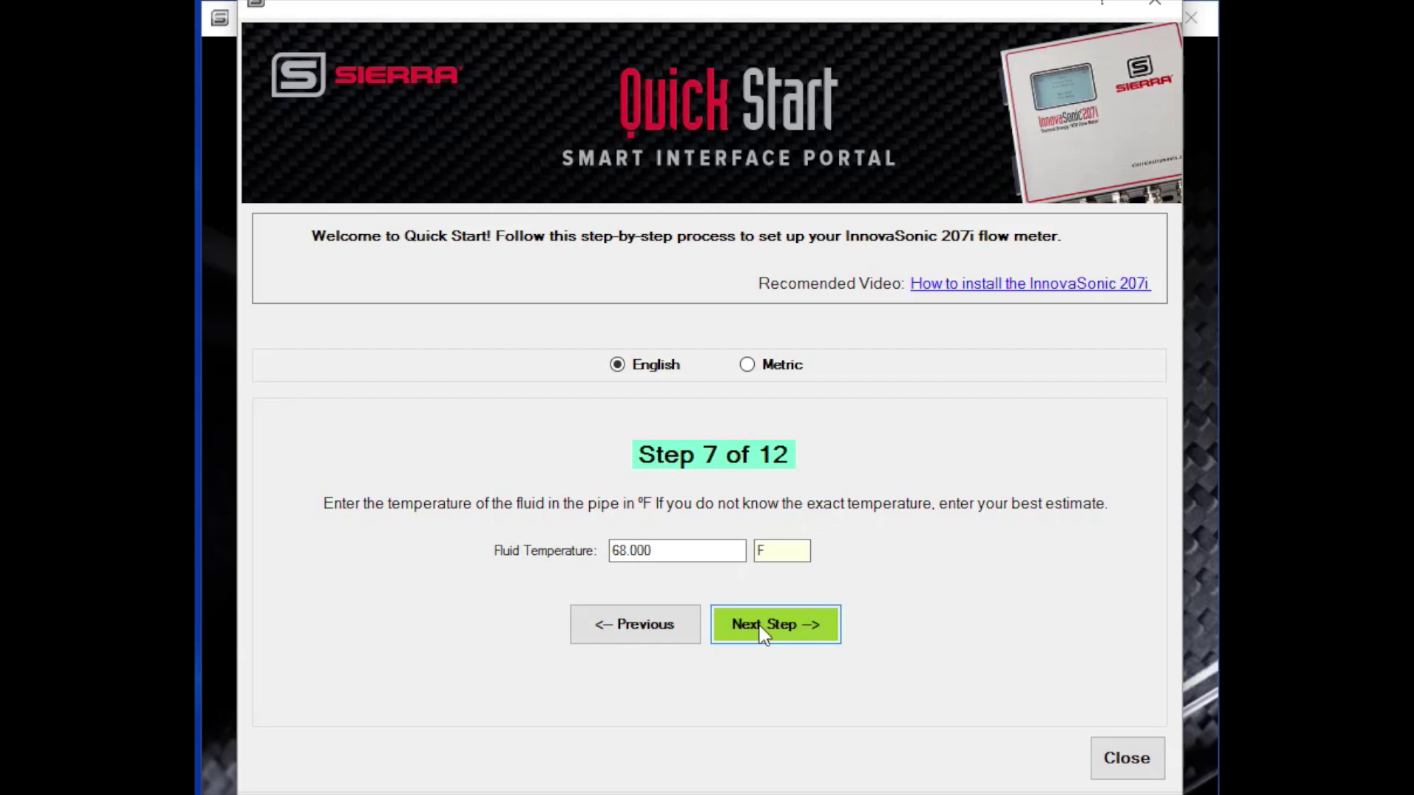
pyautogui.click(763, 631)
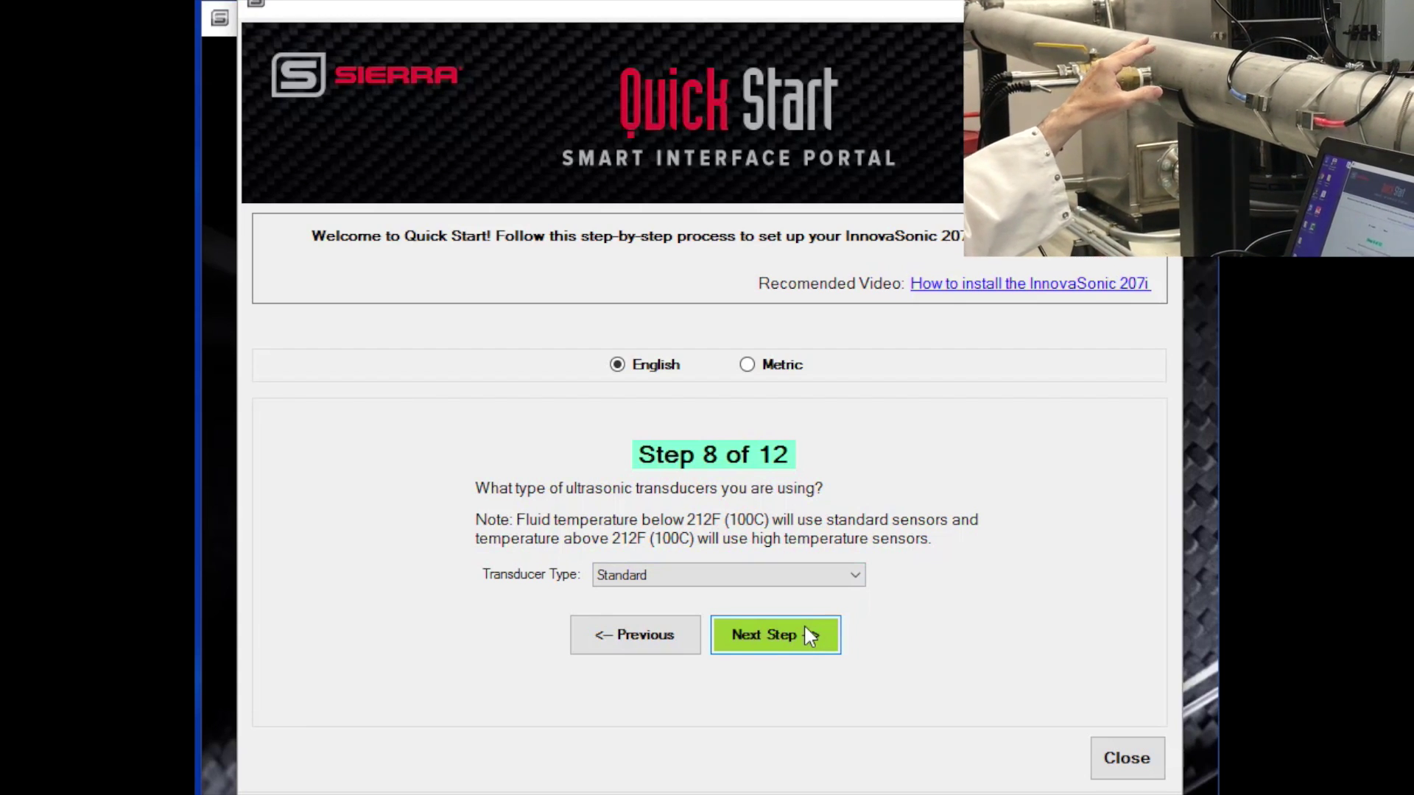
pyautogui.click(809, 635)
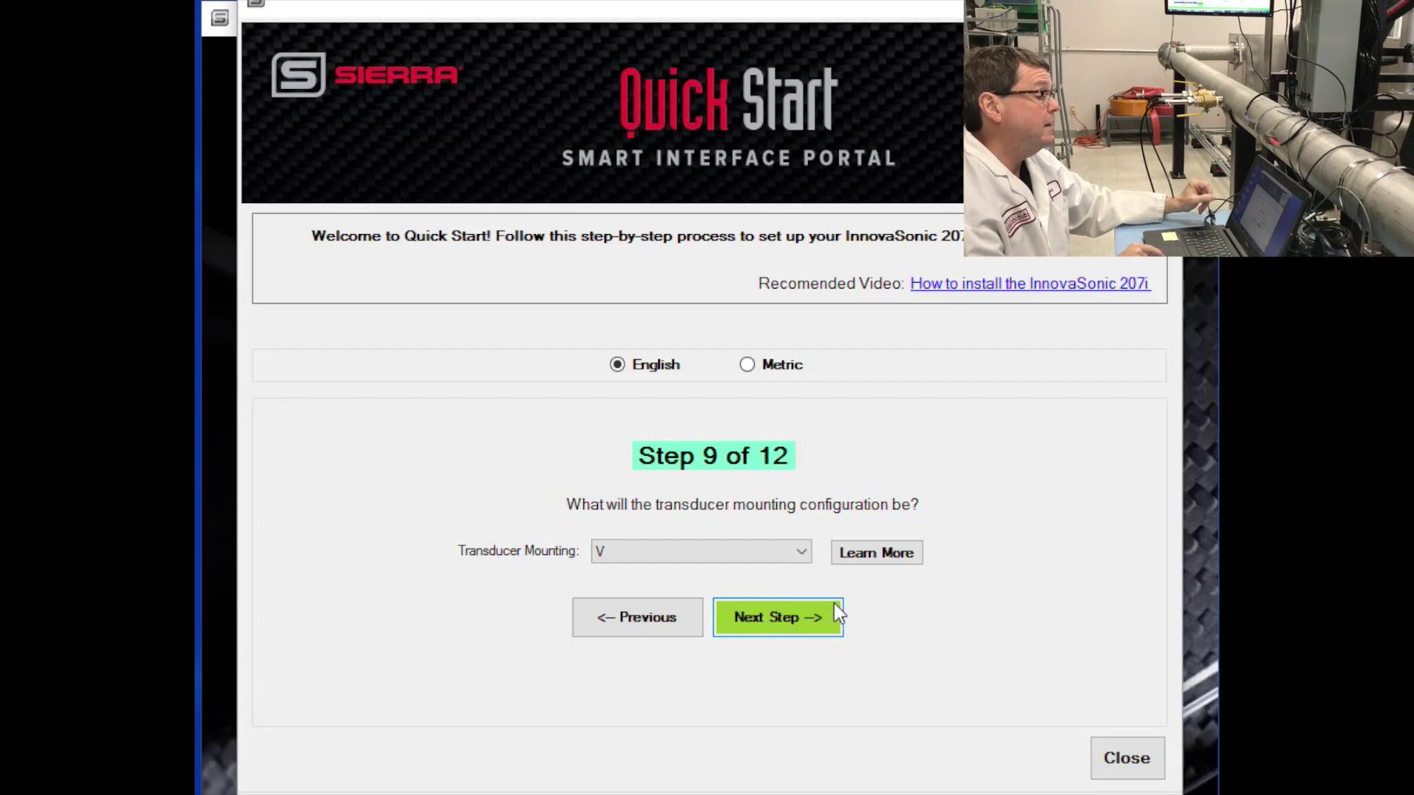
# Review the mounting-method help, then keep V mounting to get +4.89in recommended spacing
pyautogui.click(890, 555)
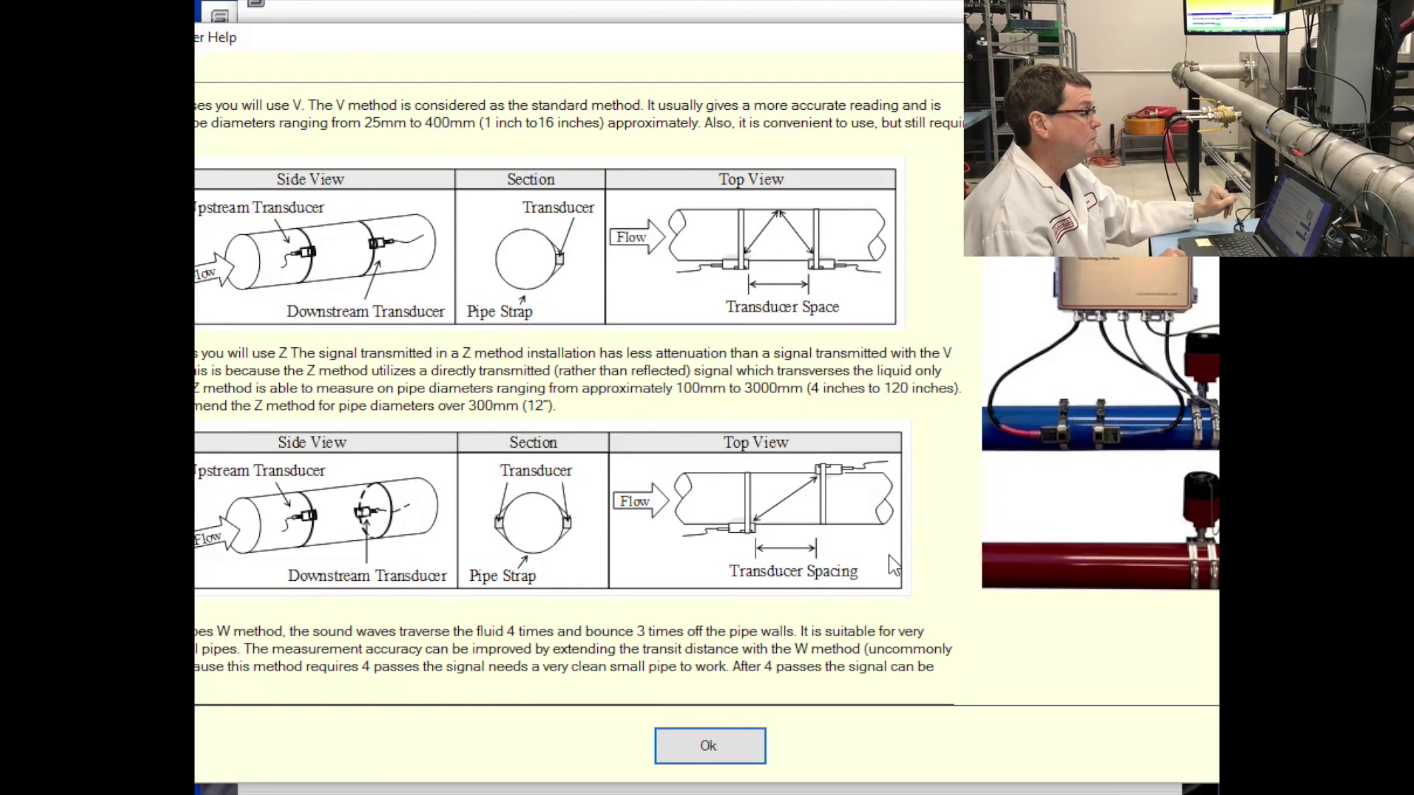
pyautogui.click(724, 732)
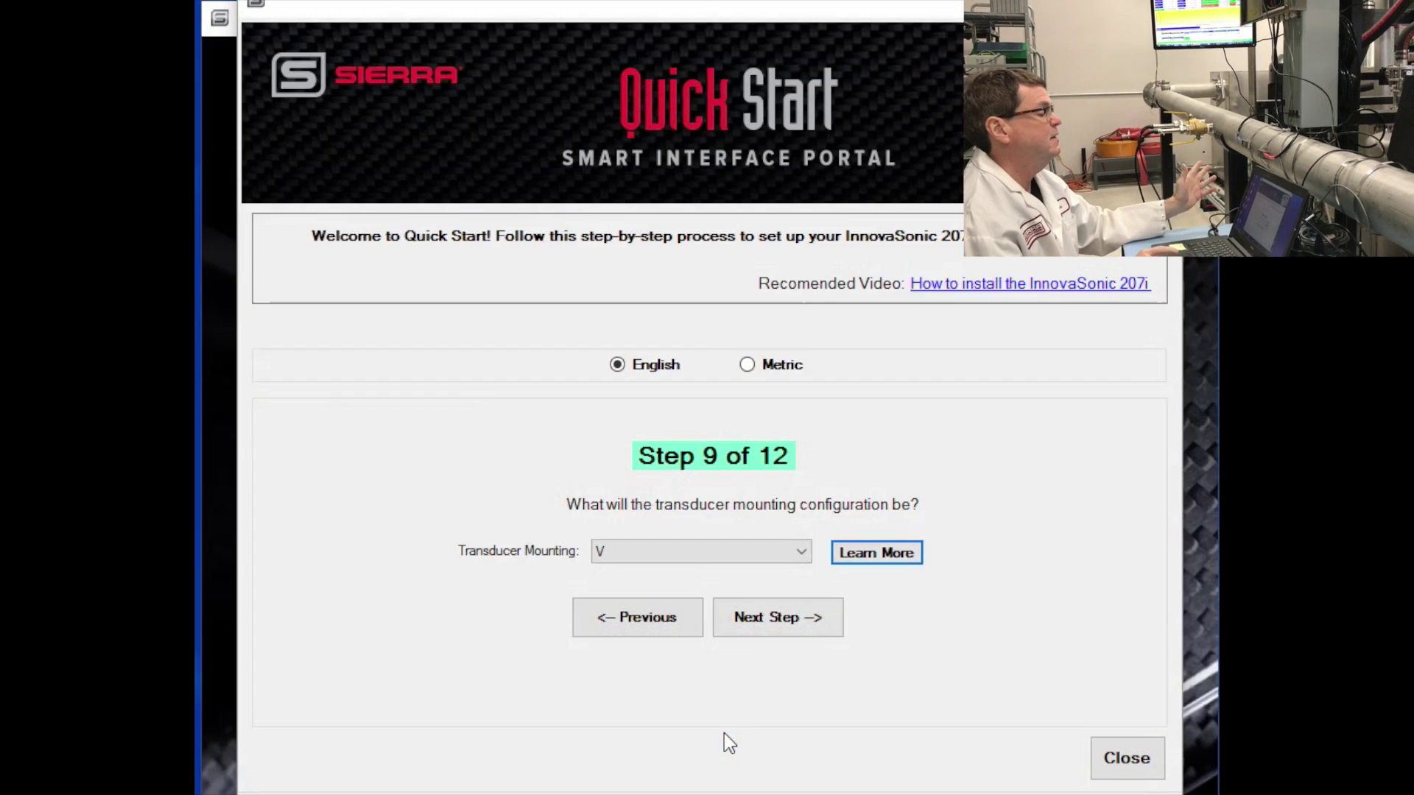
pyautogui.click(800, 617)
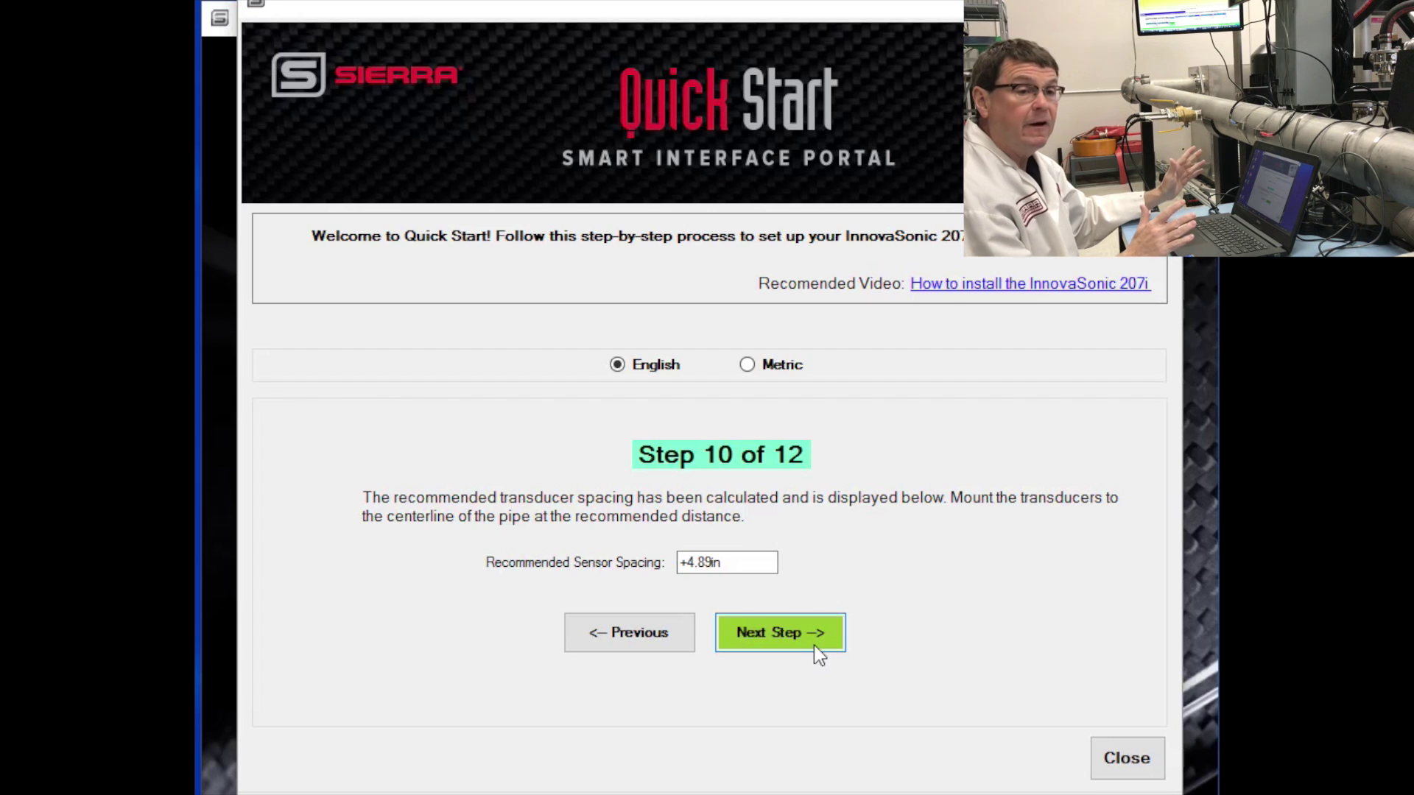
# Continue past the spacing step, confirm 100.0% TOM/TOS with a Healthy Signal, and advance to Step 12
pyautogui.click(815, 645)
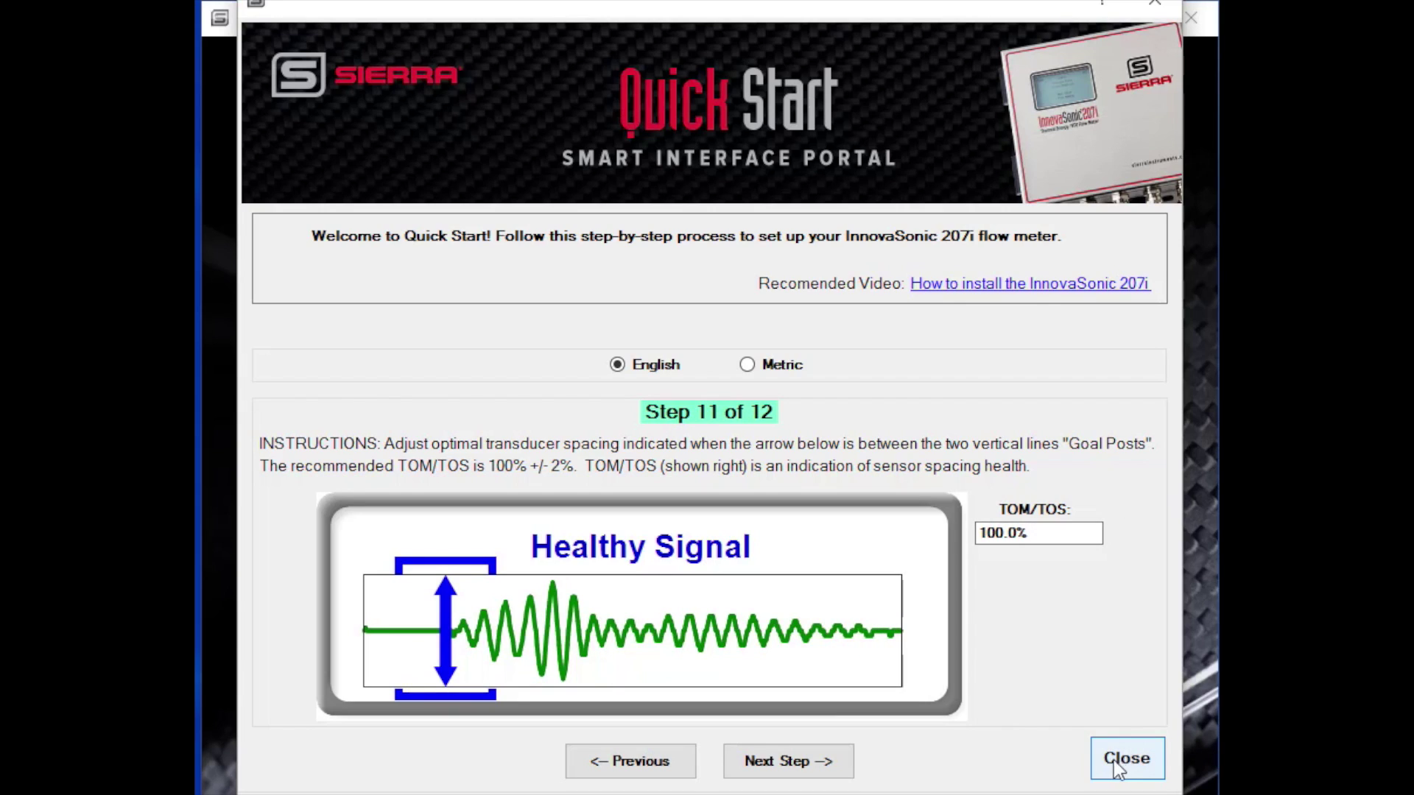
pyautogui.click(803, 759)
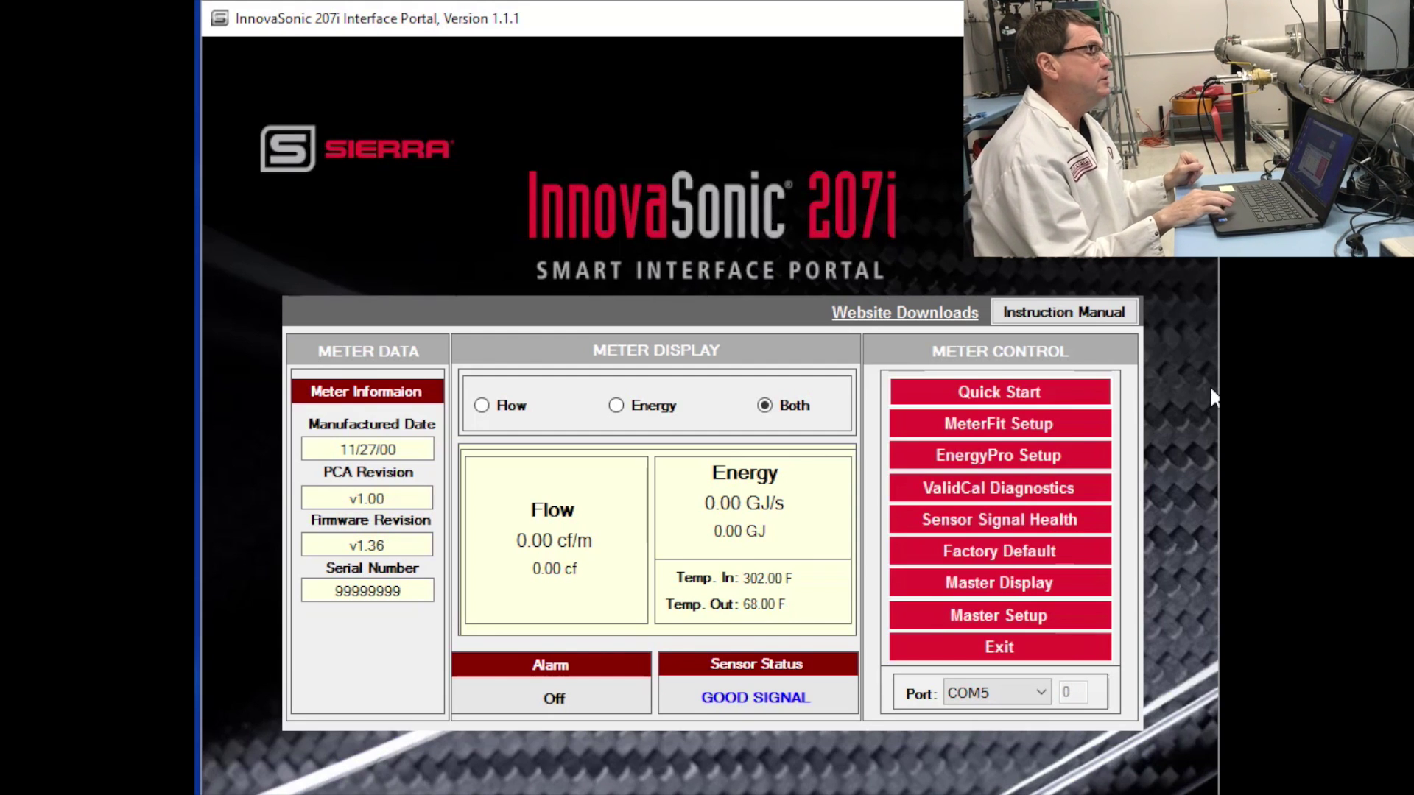
# Open EnergyPro Setup, review the Step 1 SHC energy fields, and continue to Step 2 of 3
pyautogui.click(1058, 466)
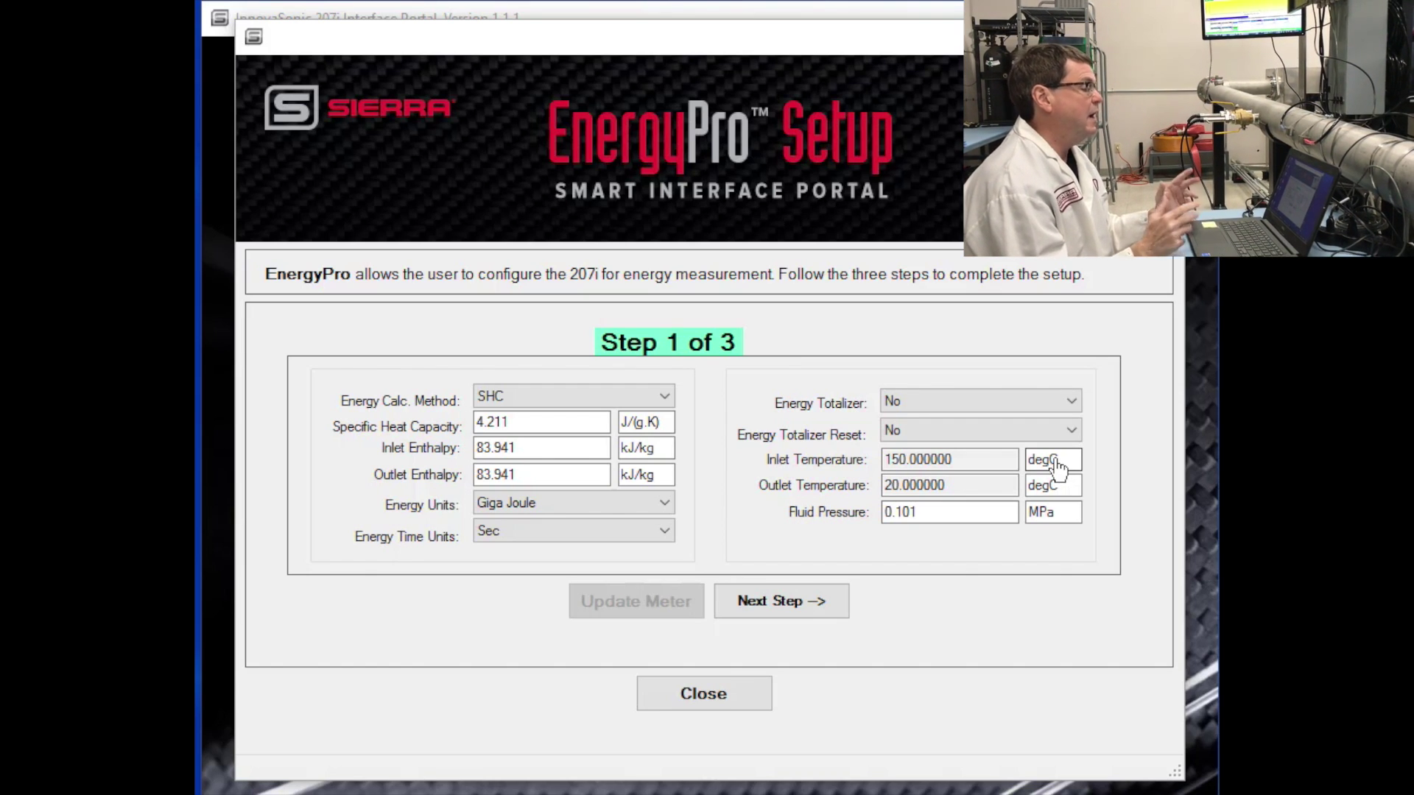
pyautogui.click(785, 599)
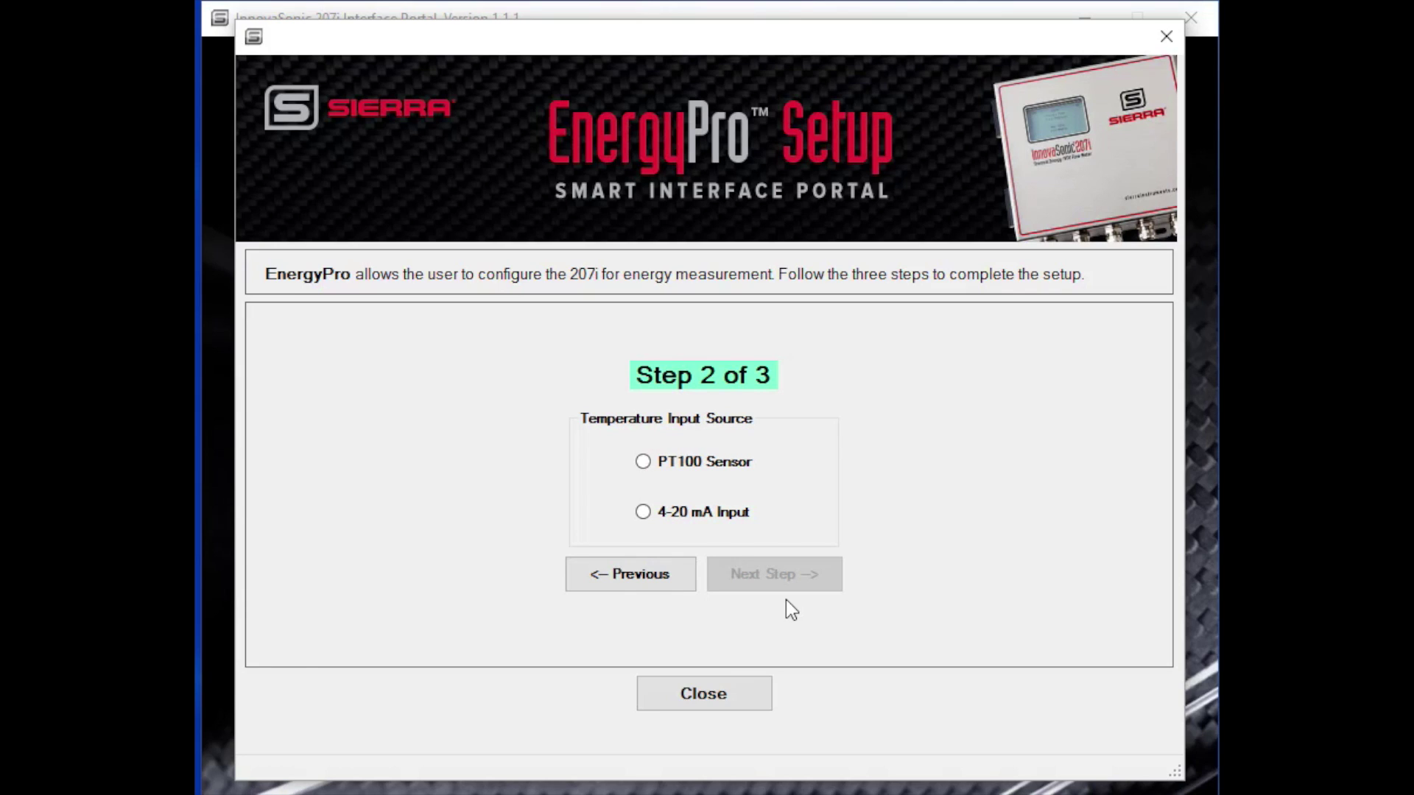
# Choose PT100 Sensor as the temperature input and keep Temp Inlet as slot 10's source
pyautogui.click(641, 464)
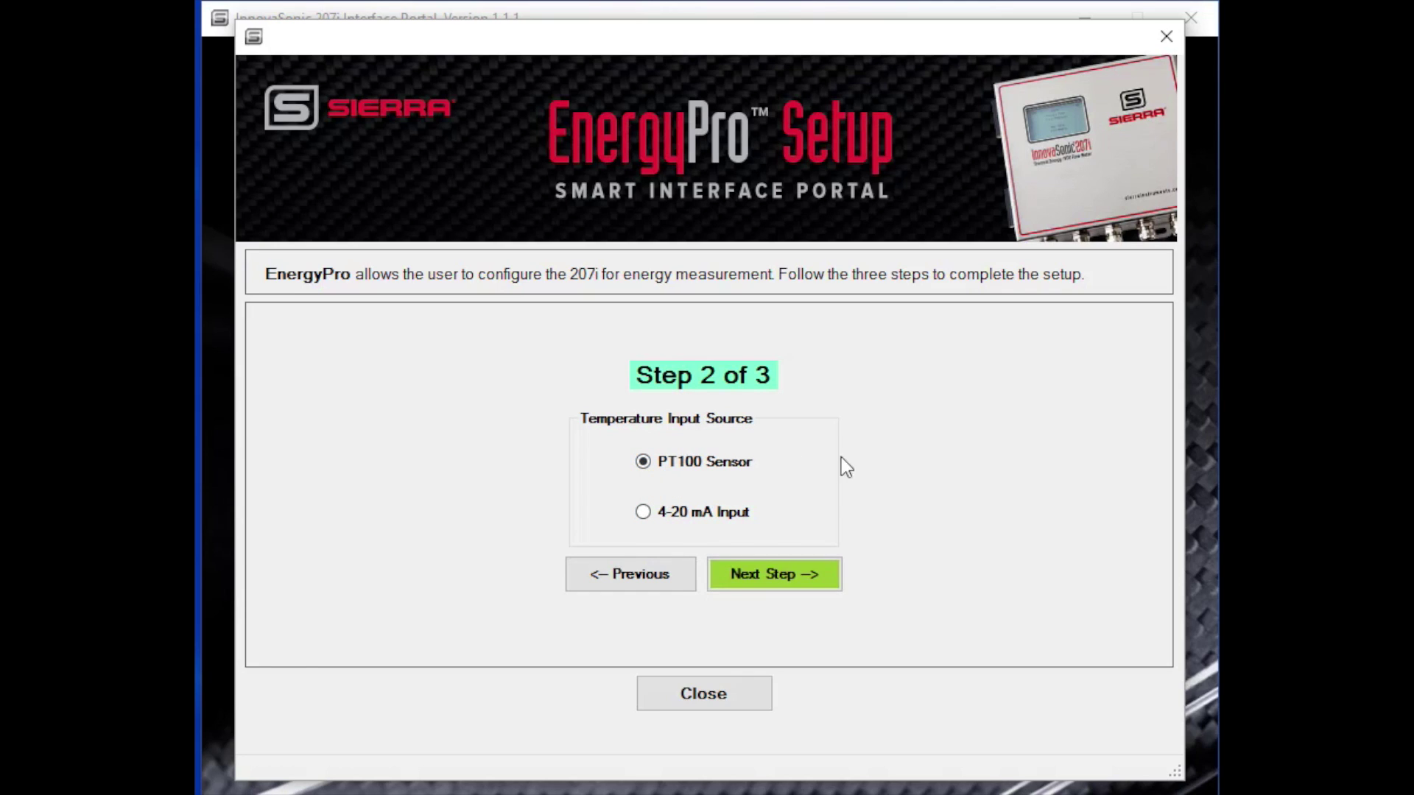
pyautogui.click(792, 581)
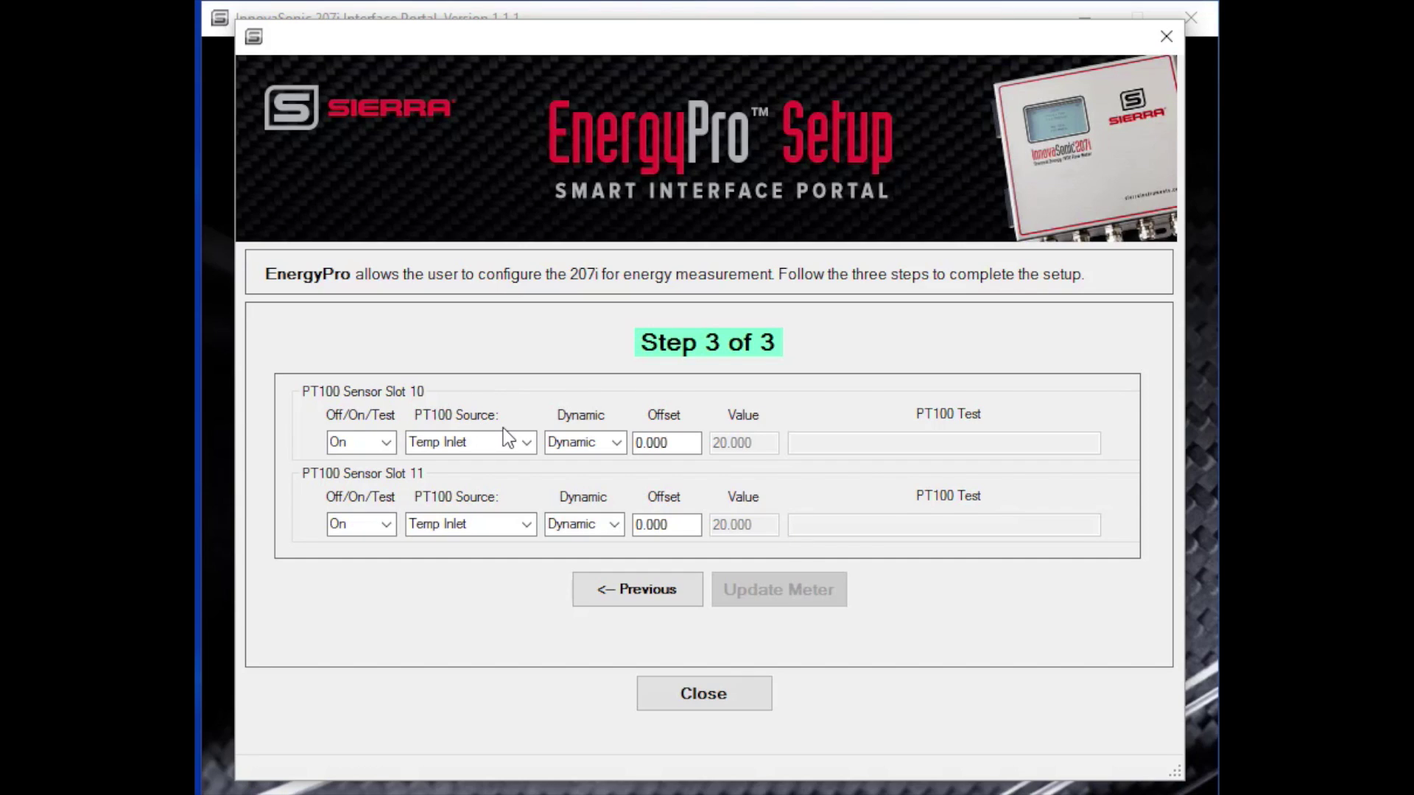
pyautogui.click(518, 439)
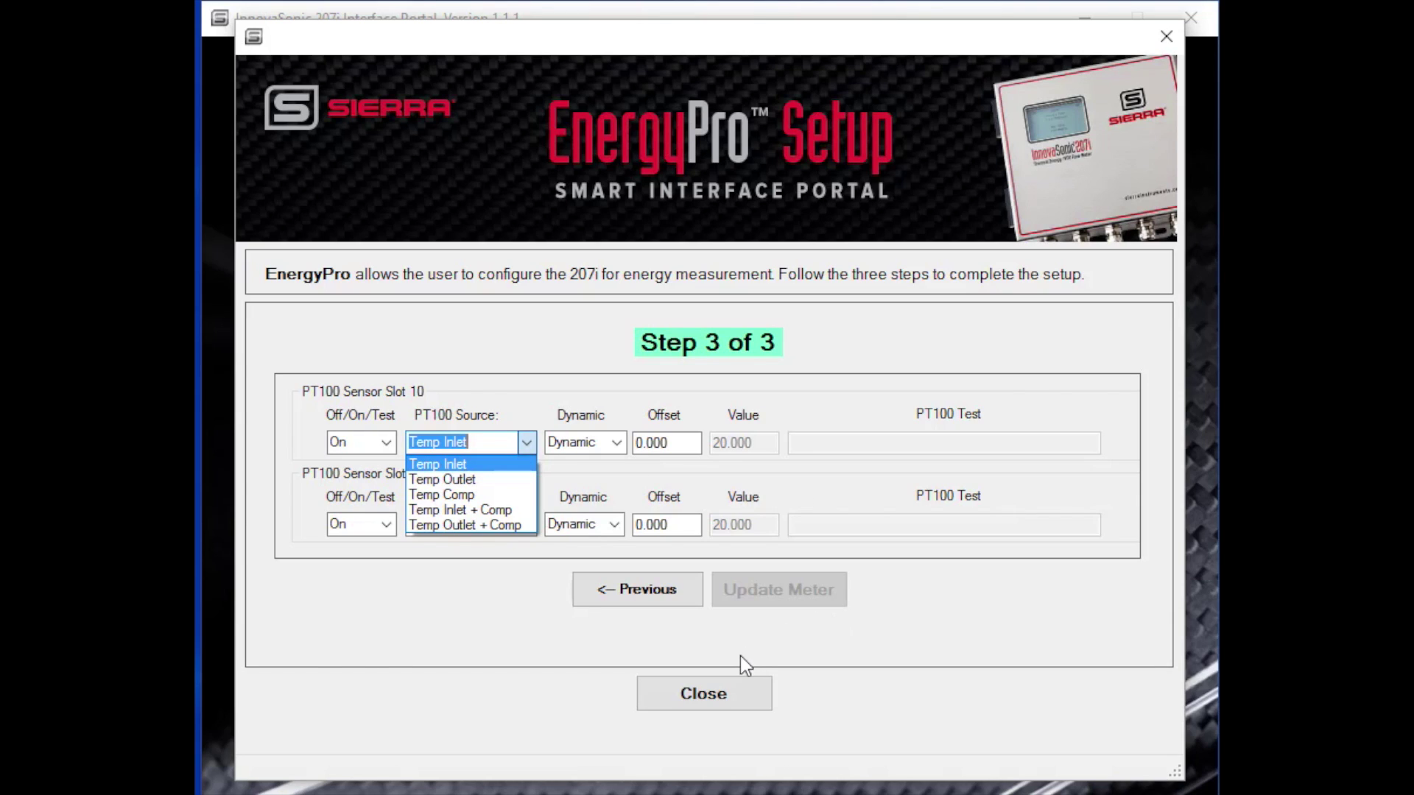
pyautogui.click(721, 696)
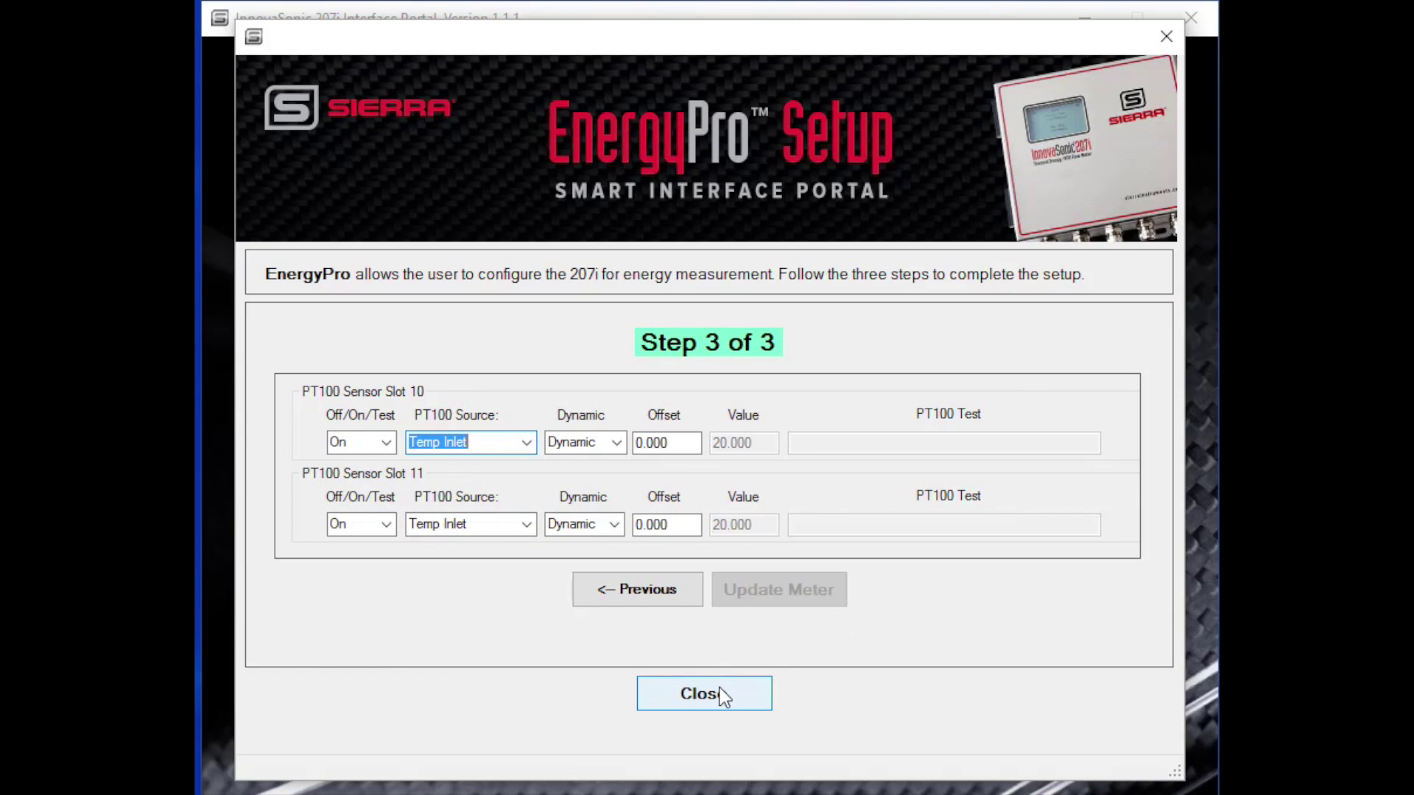
# Close EnergyPro Setup, run ValidCal validation on all slots, then close the diagnostics
pyautogui.click(721, 691)
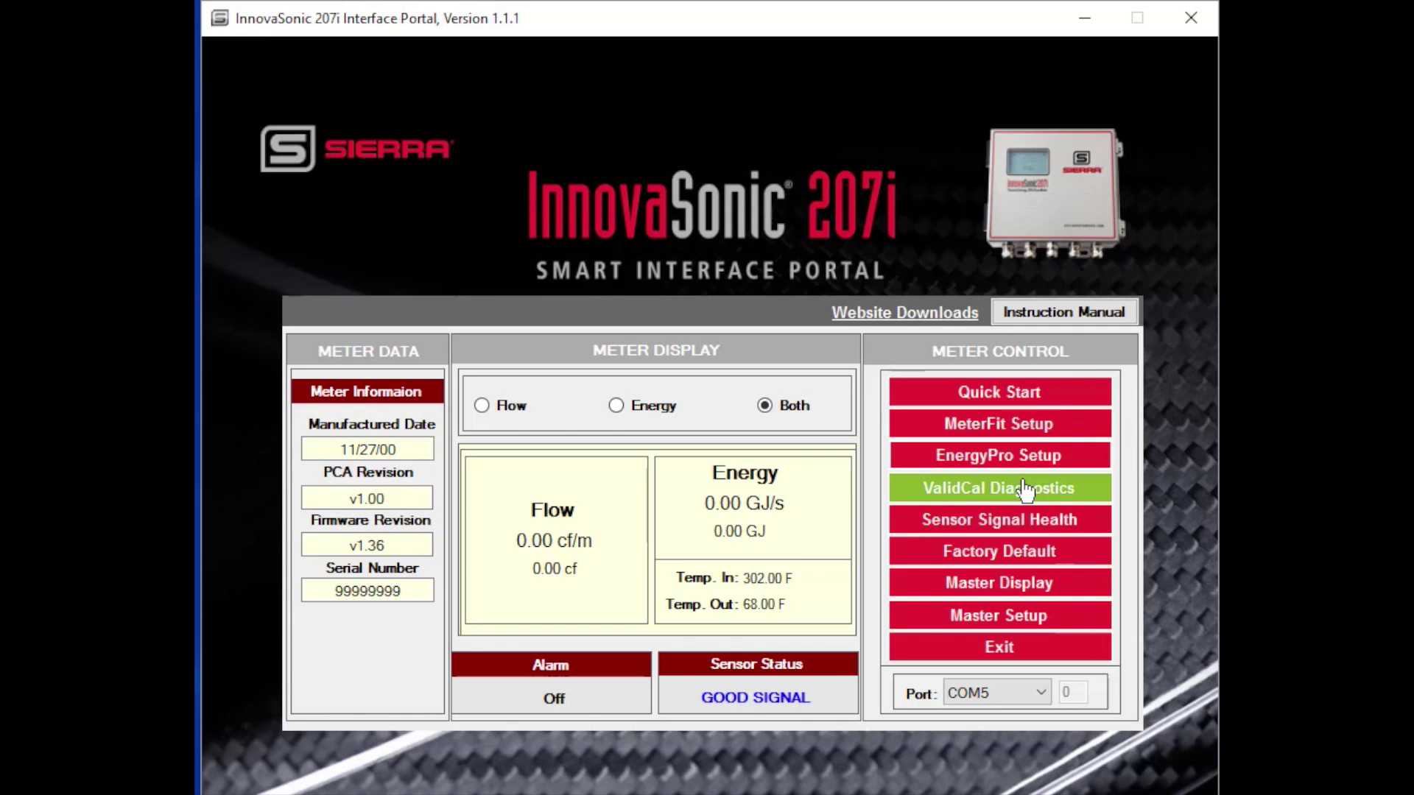
pyautogui.click(1025, 491)
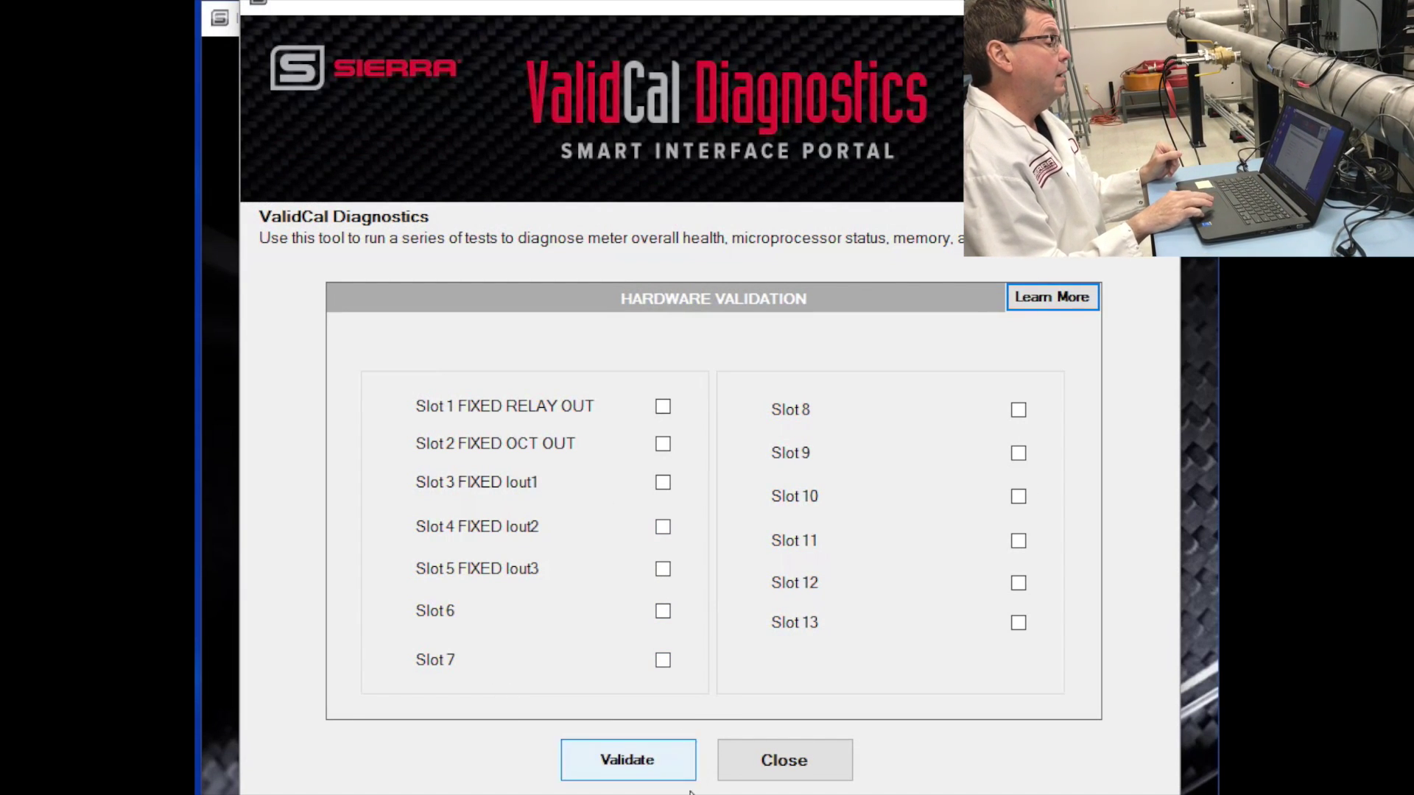
pyautogui.click(653, 775)
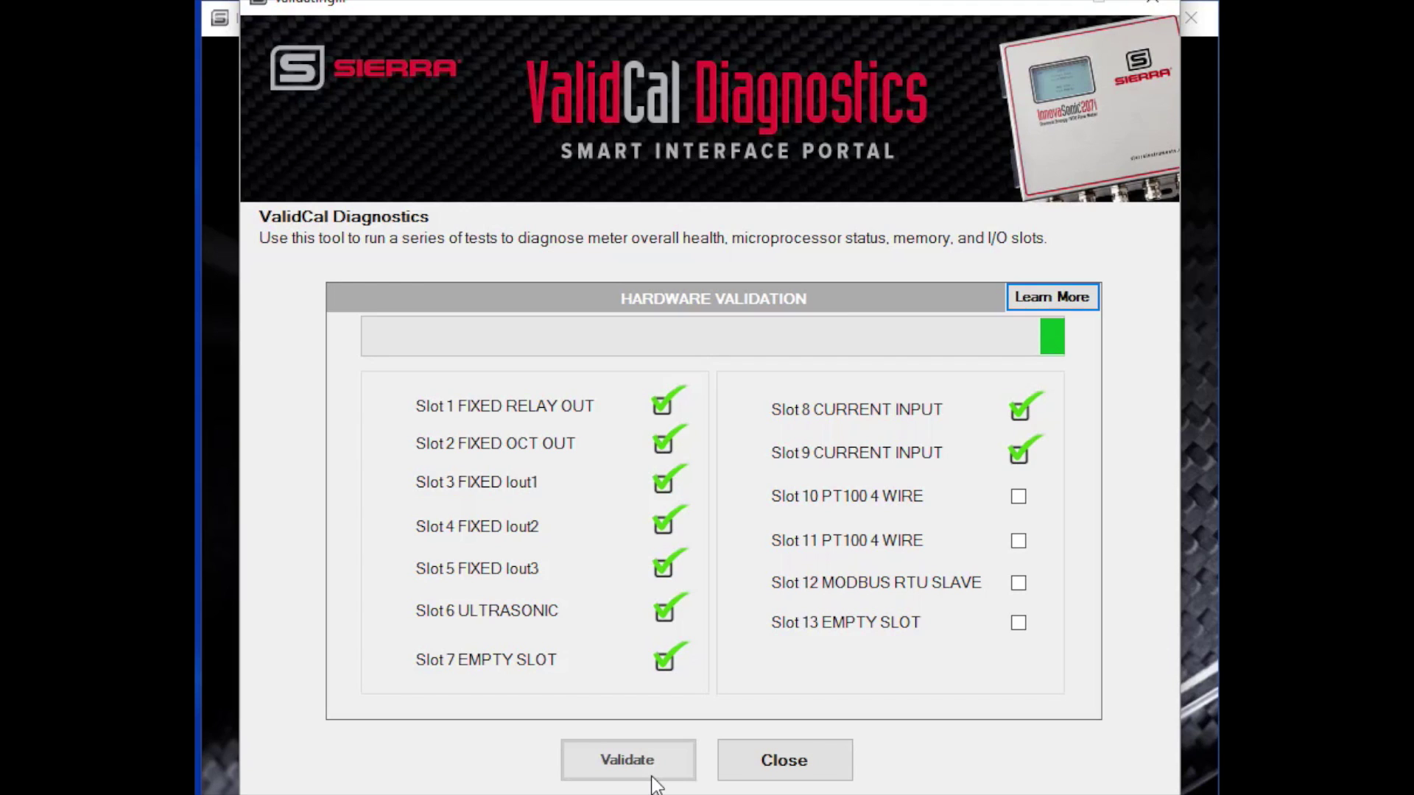
pyautogui.click(782, 764)
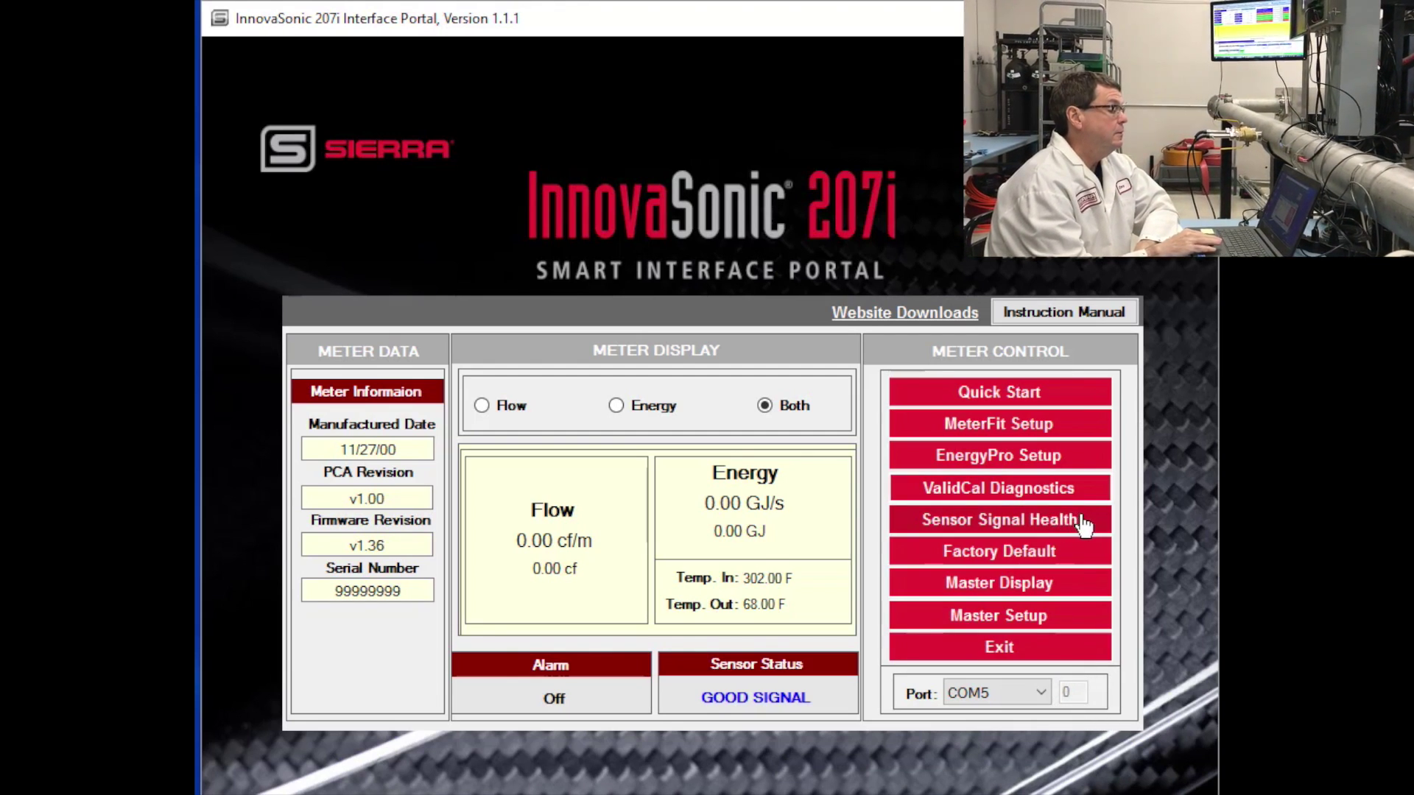
pyautogui.click(1046, 584)
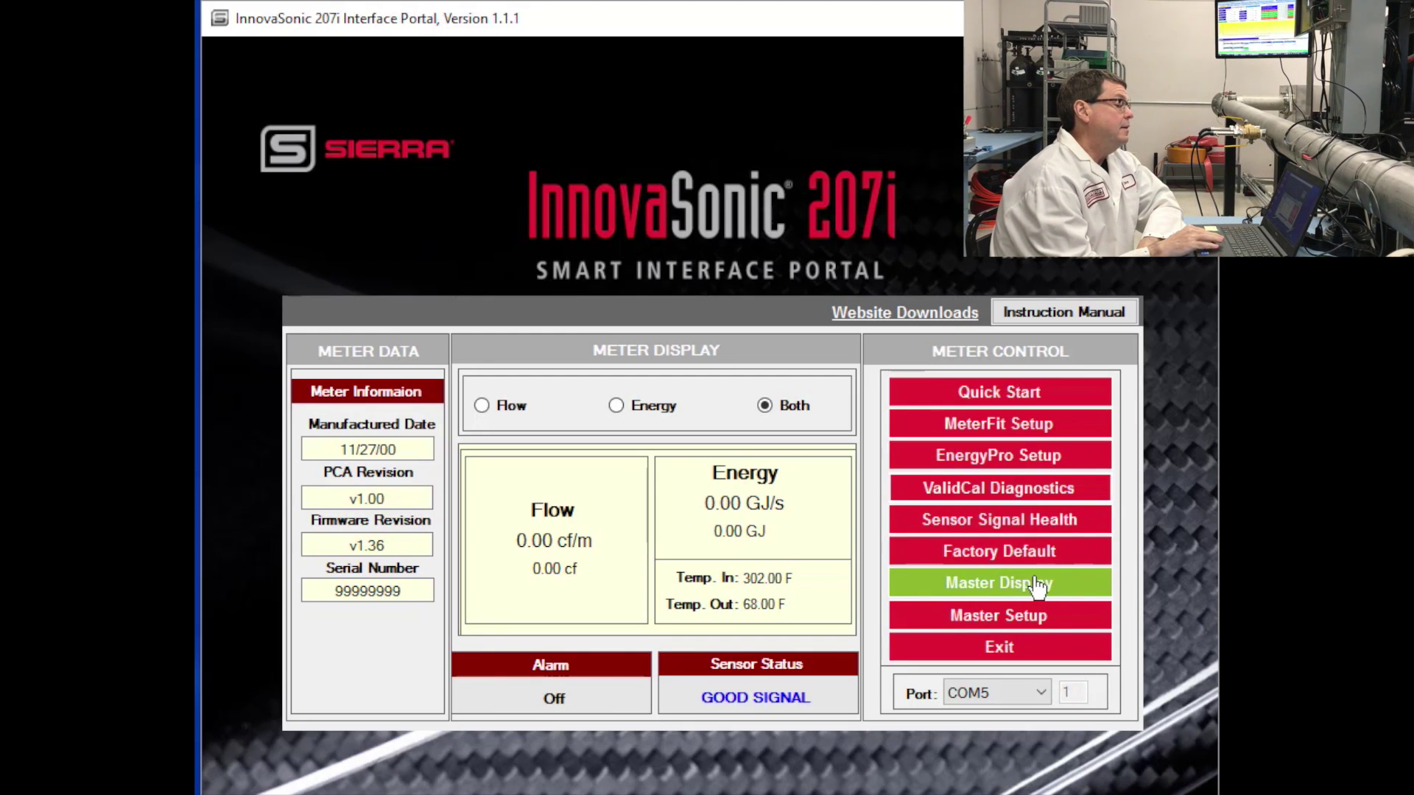
pyautogui.click(1025, 588)
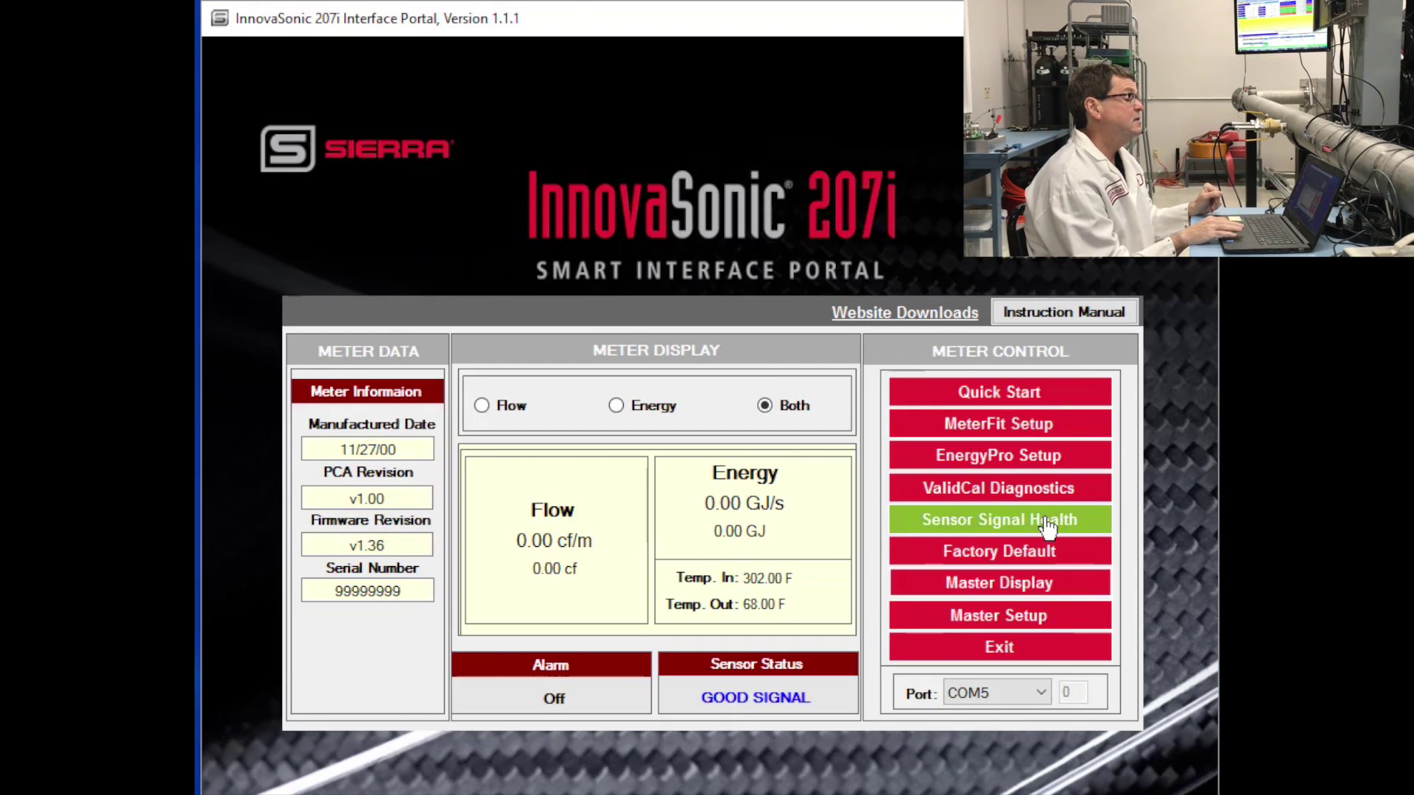
pyautogui.click(1047, 527)
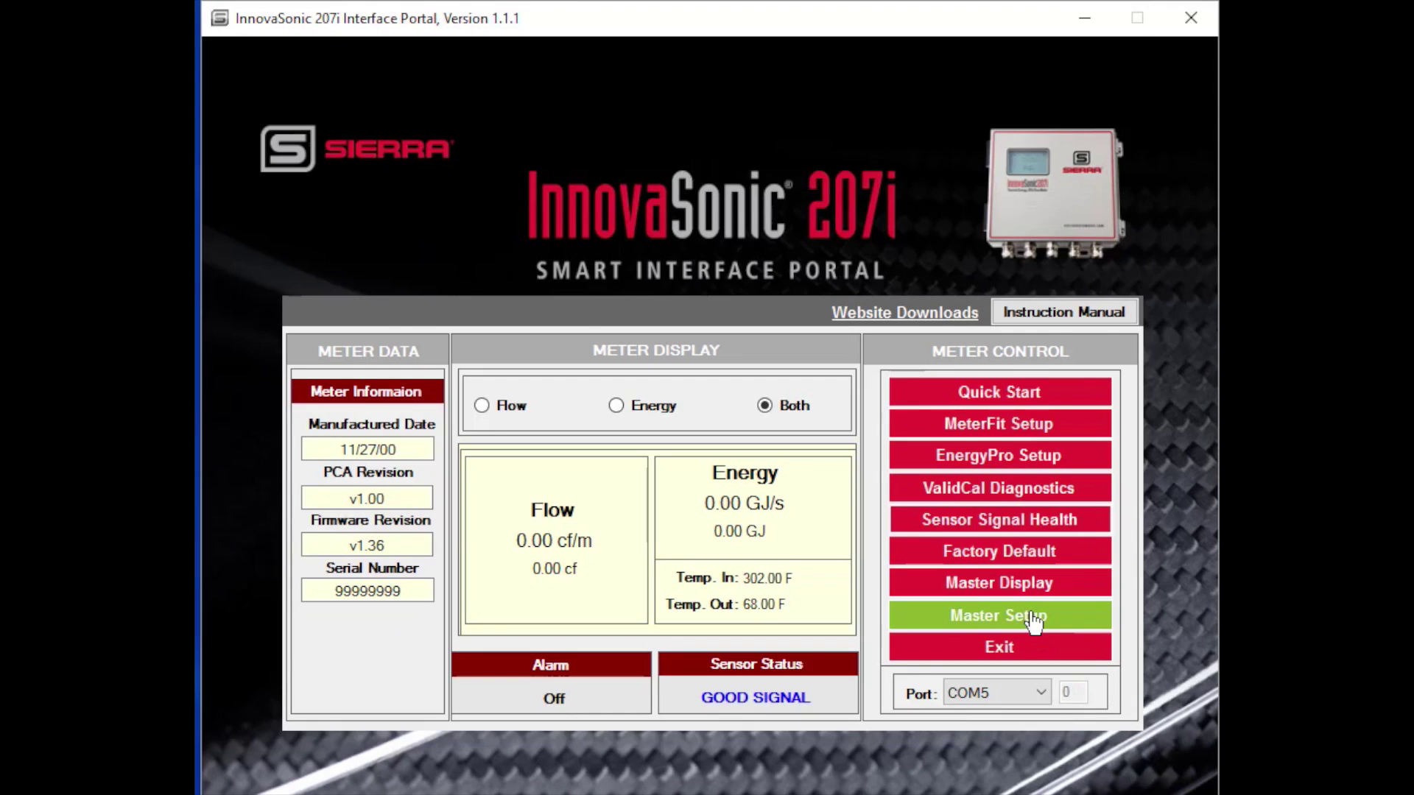
# Open Master Setup from the Meter Control panel to see its configuration groups
pyautogui.click(1035, 622)
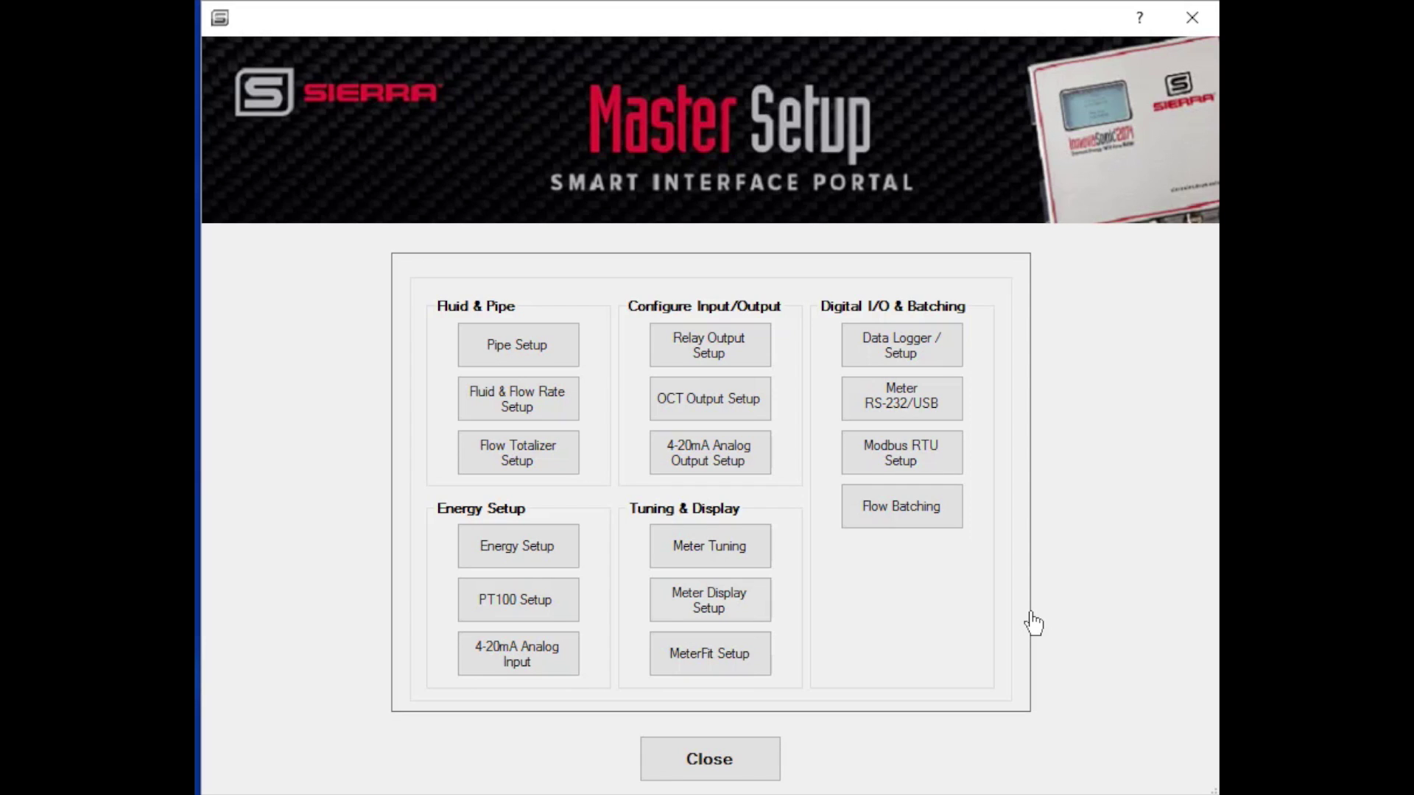
# Open Meter Display Setup from Master Setup to review the display settings
pyautogui.click(688, 590)
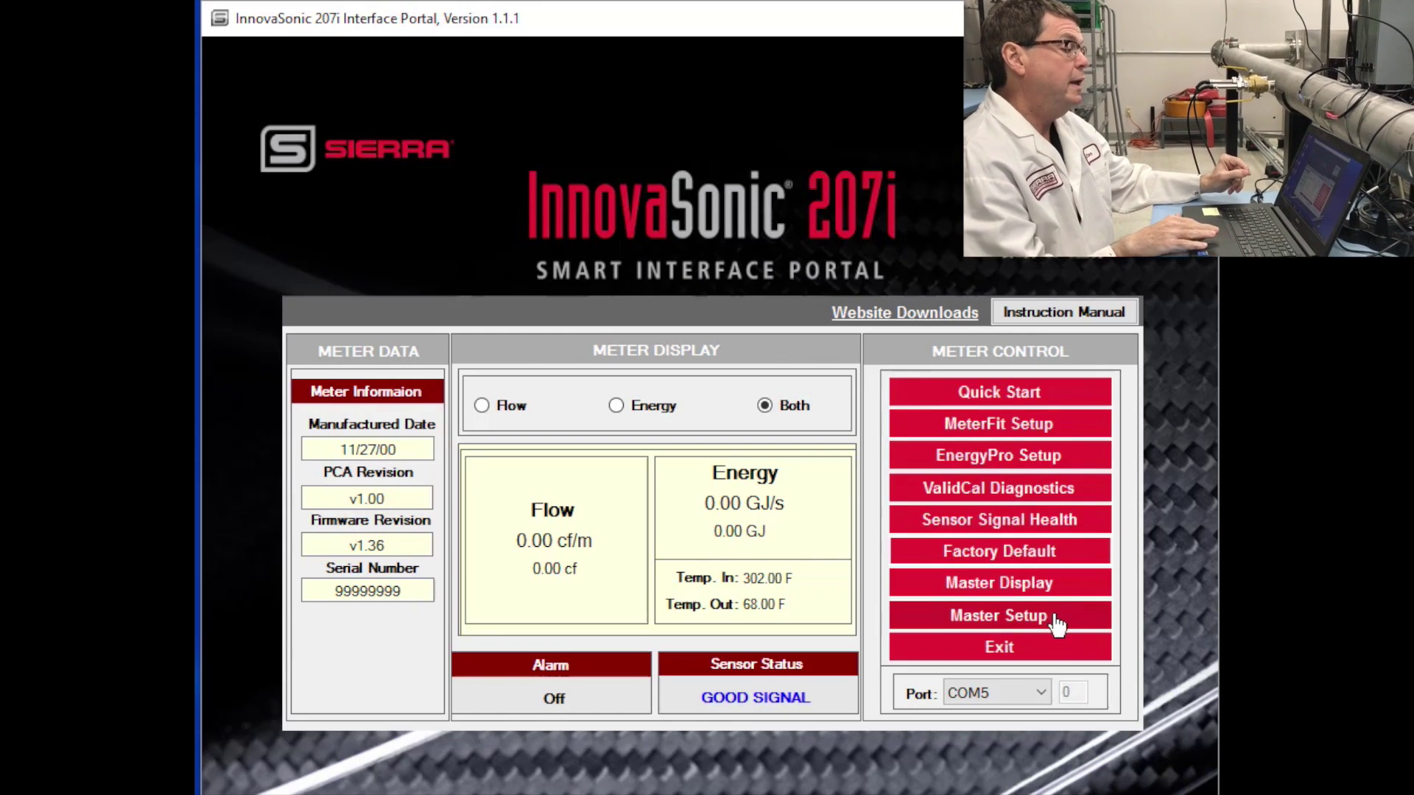
# Bring up the Factory Defaults dialog from the Meter Control panel, leaving the meter unreset
pyautogui.click(1026, 562)
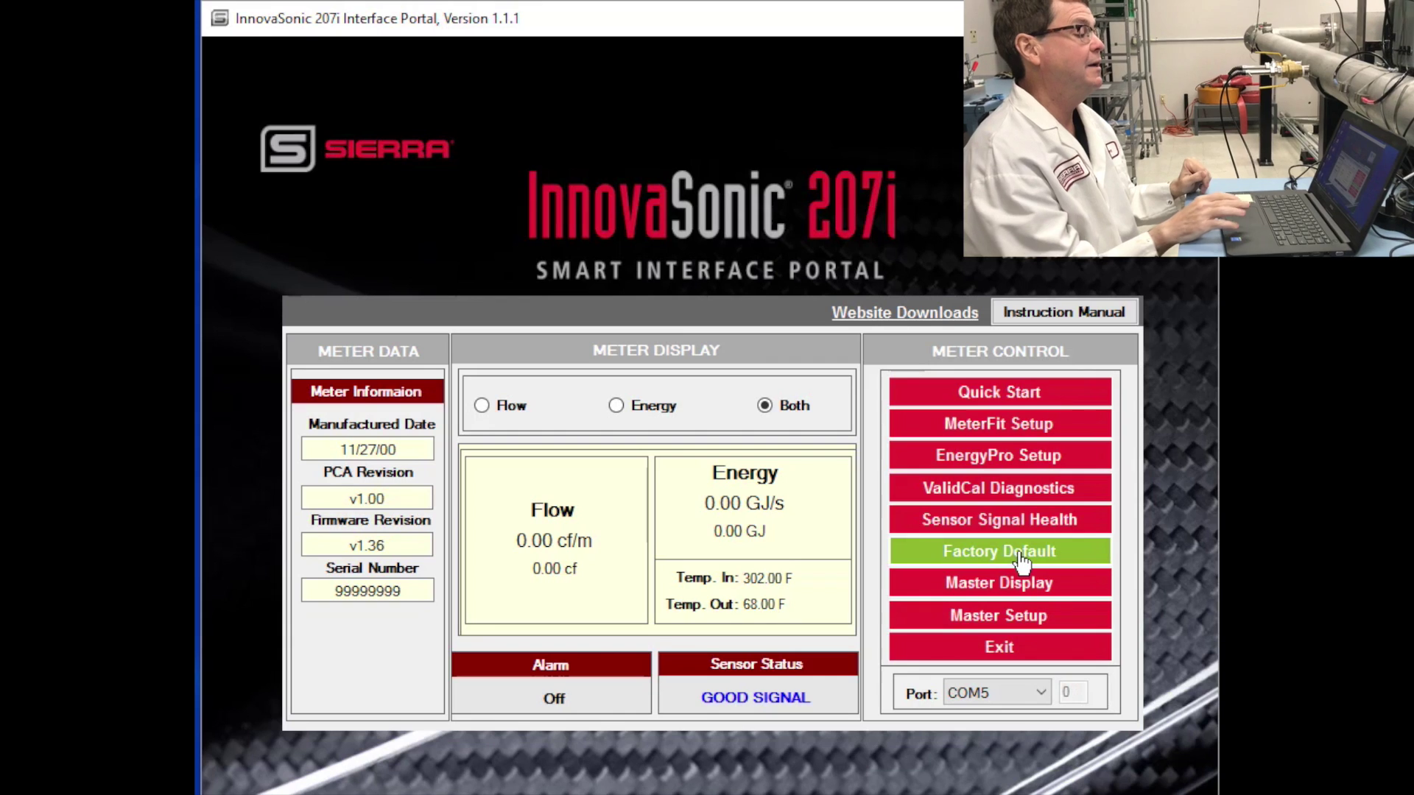
pyautogui.click(1022, 563)
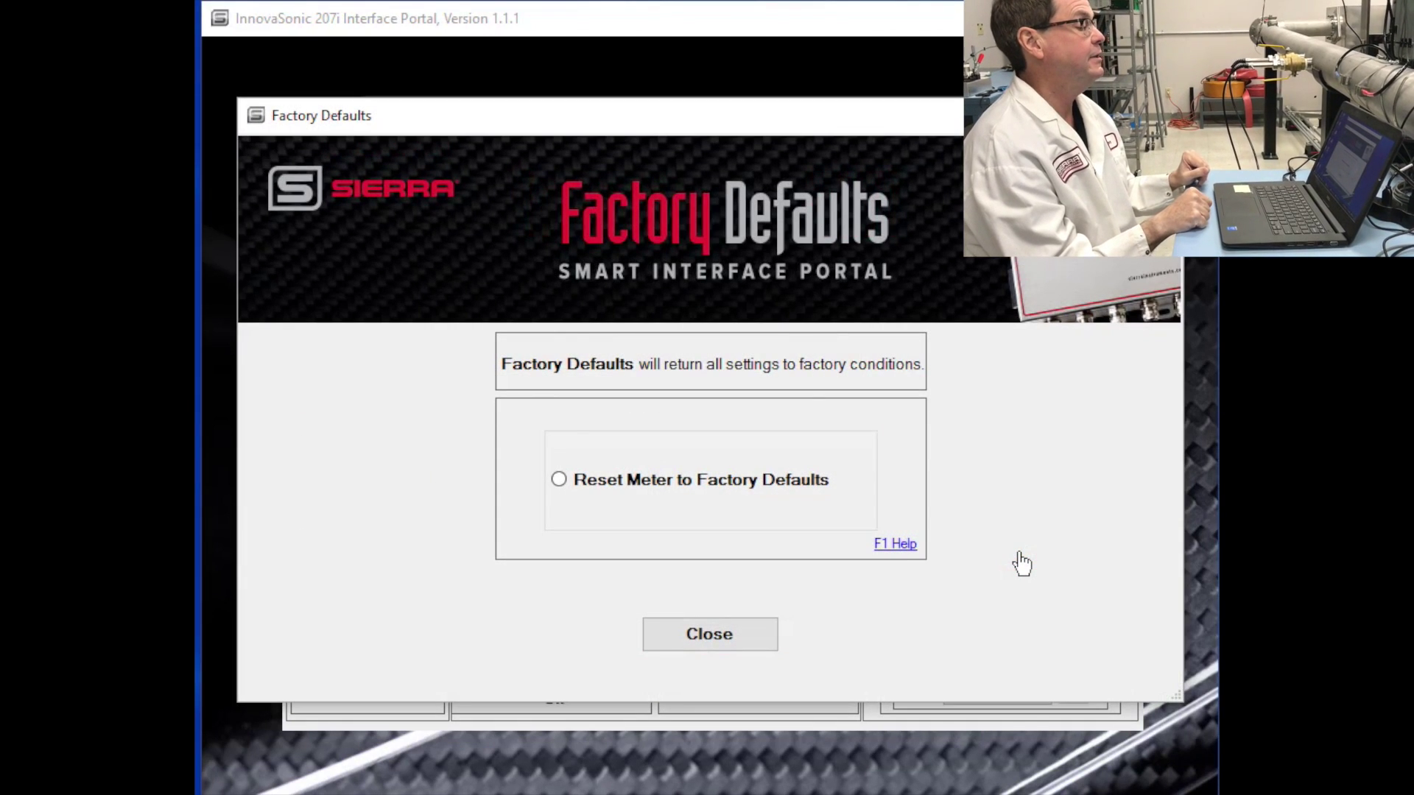